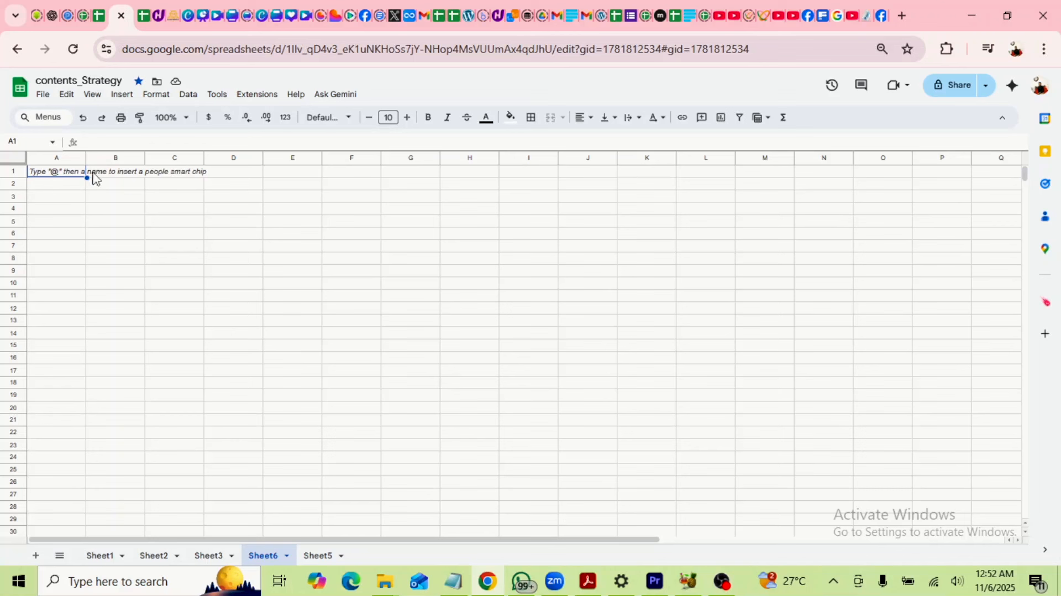
# Survey the empty Sheet6 grid by selecting rows 2–5 and columns A–D.
pyautogui.click(57, 158)
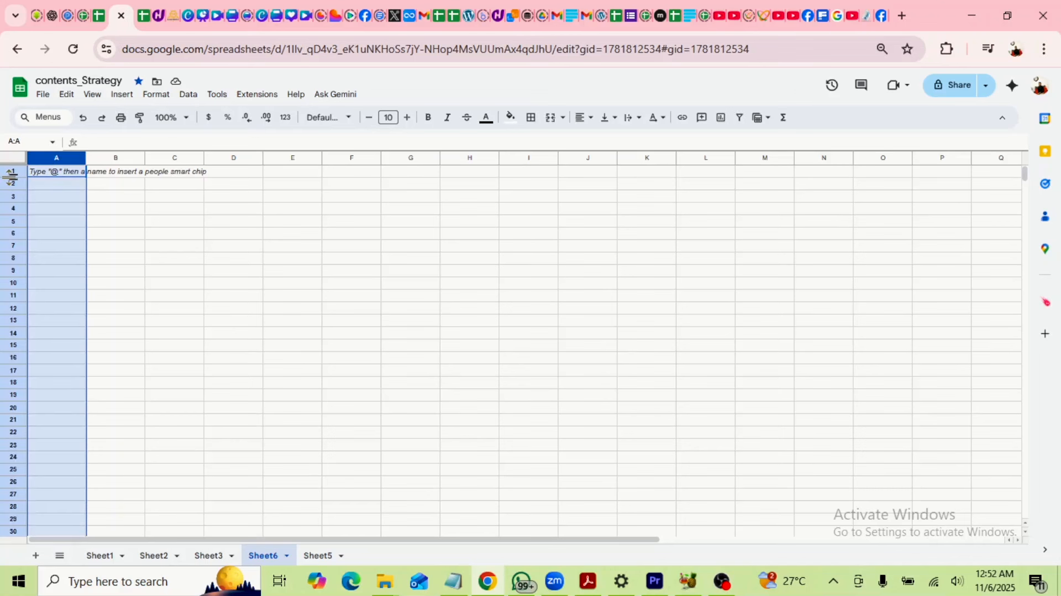
pyautogui.click(10, 183)
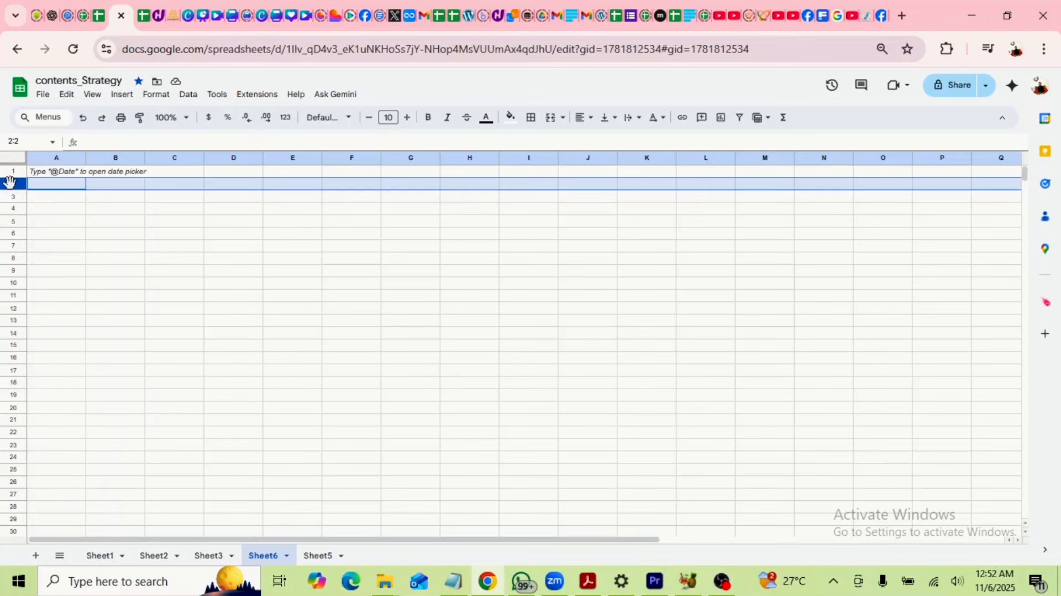
pyautogui.click(12, 197)
pyautogui.click(14, 209)
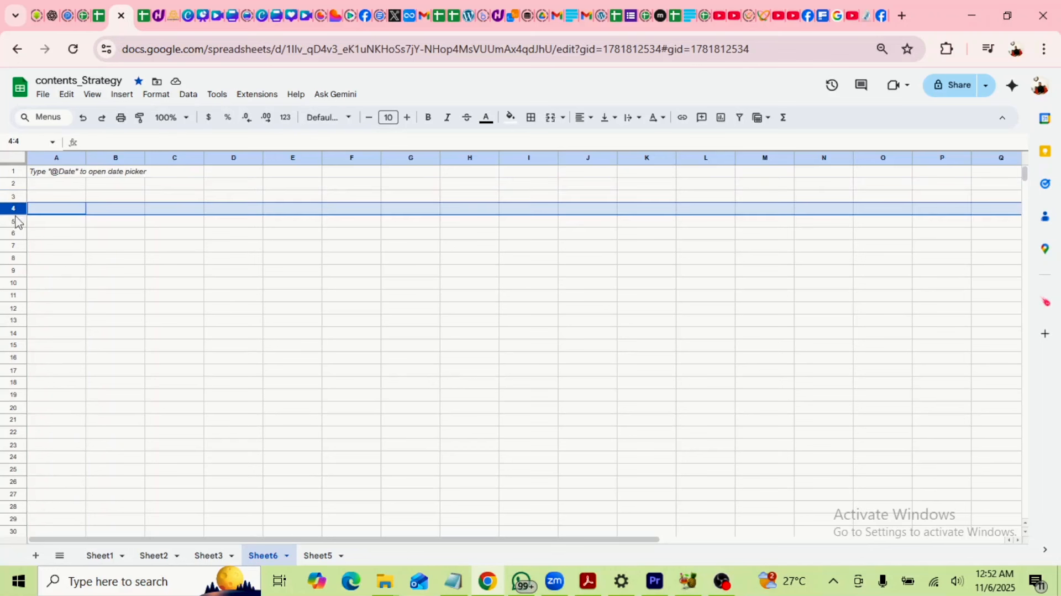
pyautogui.click(13, 221)
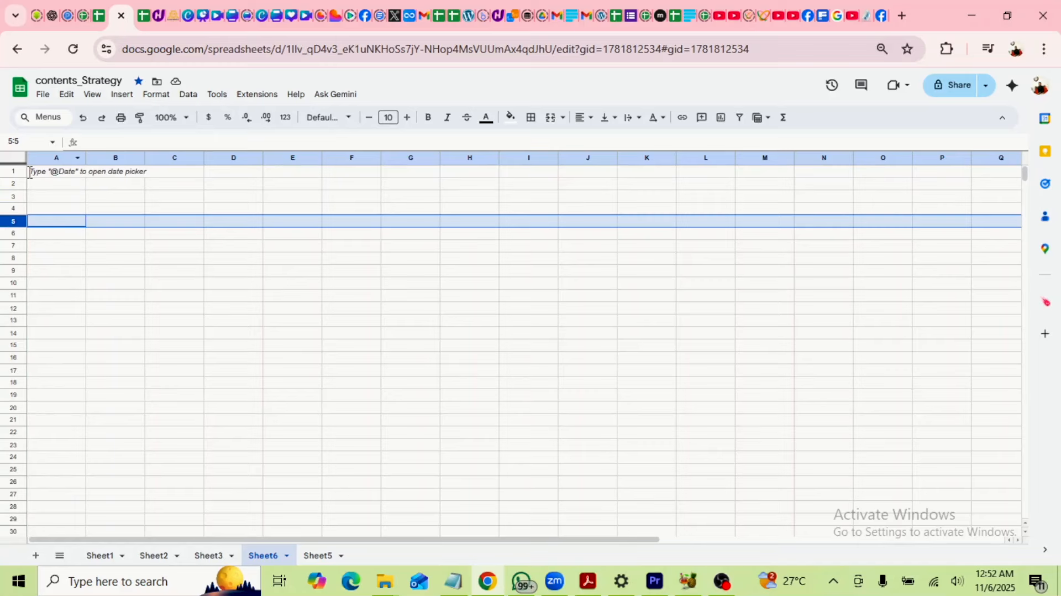
pyautogui.click(57, 159)
pyautogui.click(116, 158)
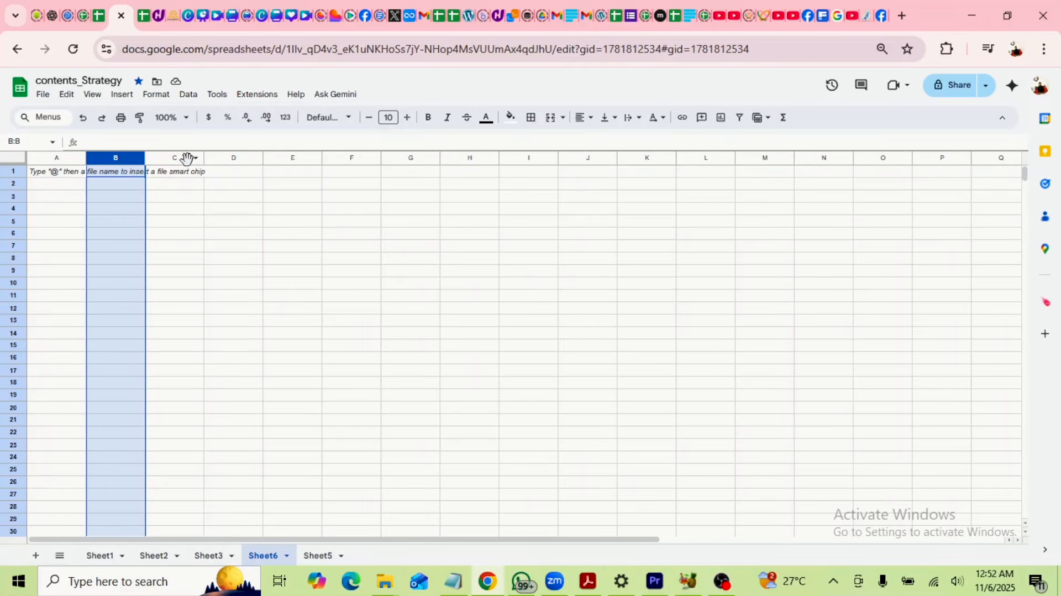
pyautogui.click(187, 159)
pyautogui.click(239, 159)
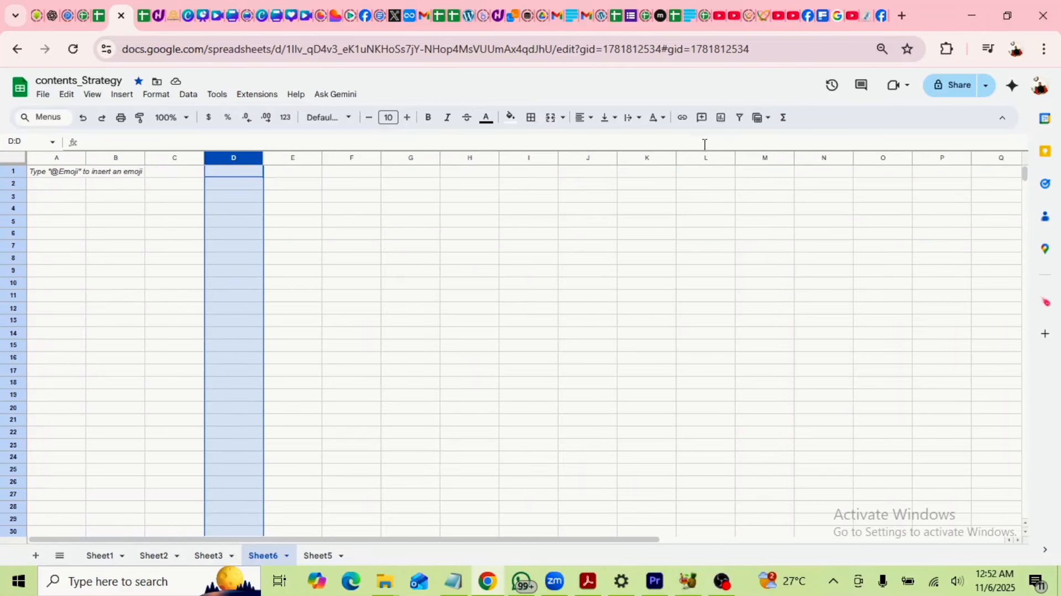
pyautogui.click(148, 247)
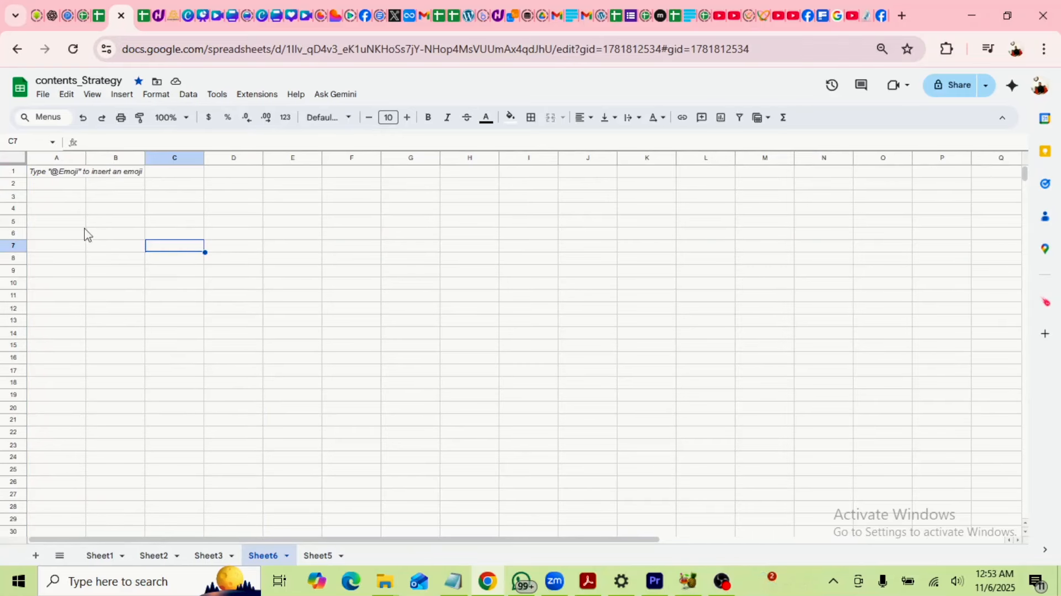
pyautogui.click(102, 199)
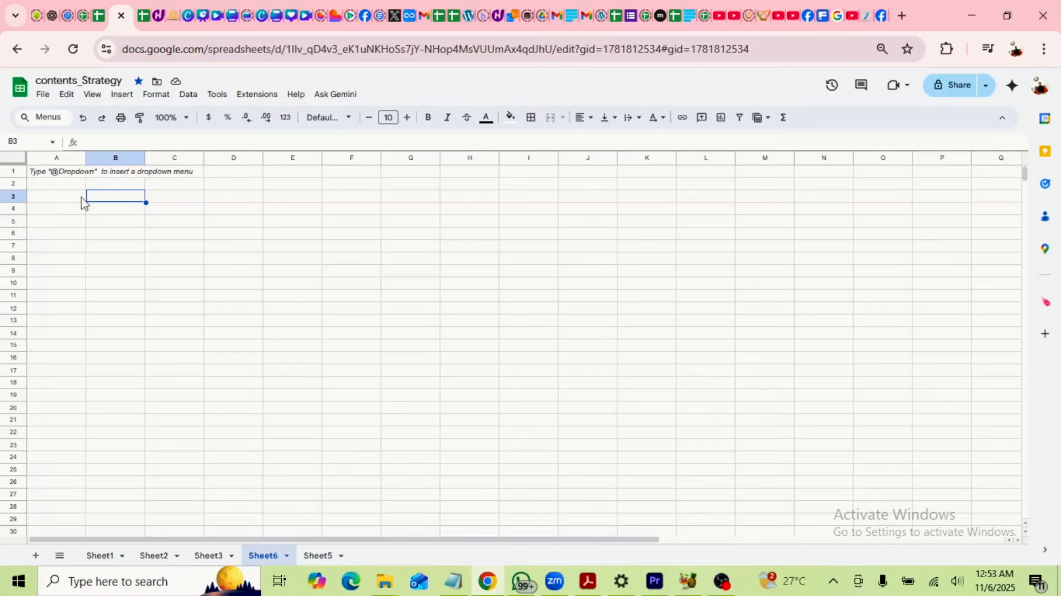
# Drag row 3's lower border down so row 3 is taller than the rest.
pyautogui.moveTo(14, 206)
pyautogui.mouseDown()
pyautogui.moveTo(14, 238)
pyautogui.moveTo(14, 213)
pyautogui.mouseUp()
pyautogui.click(180, 210)
pyautogui.click(237, 205)
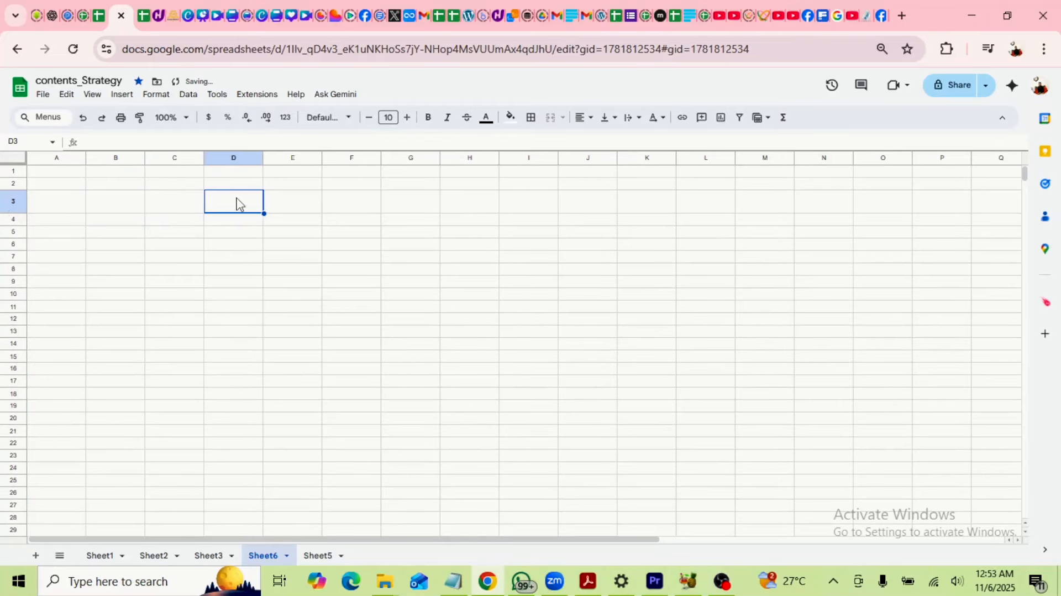
pyautogui.click(302, 213)
pyautogui.click(184, 210)
pyautogui.click(116, 206)
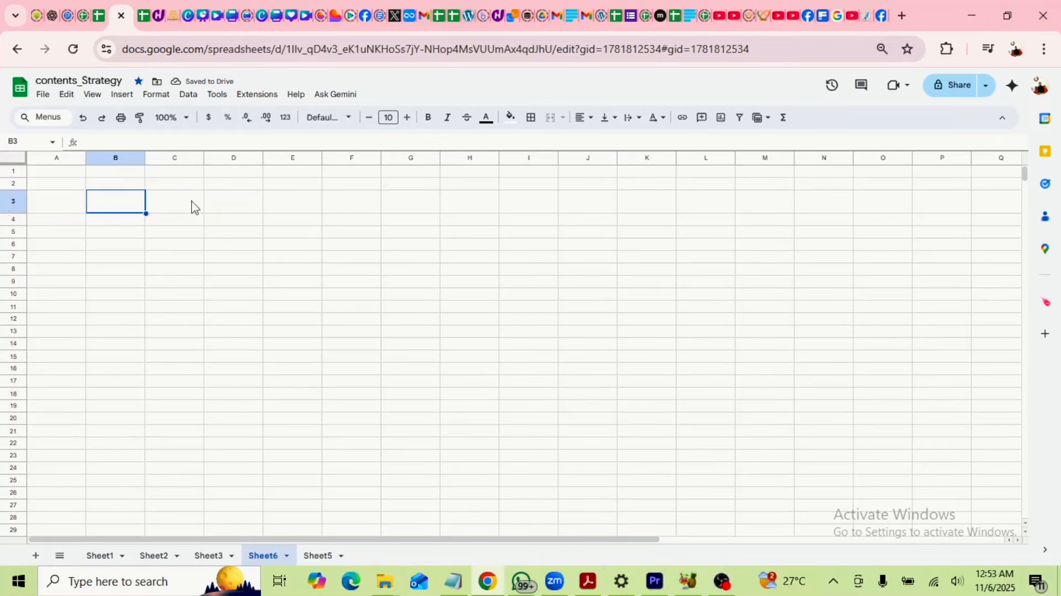
pyautogui.click(293, 208)
pyautogui.click(366, 214)
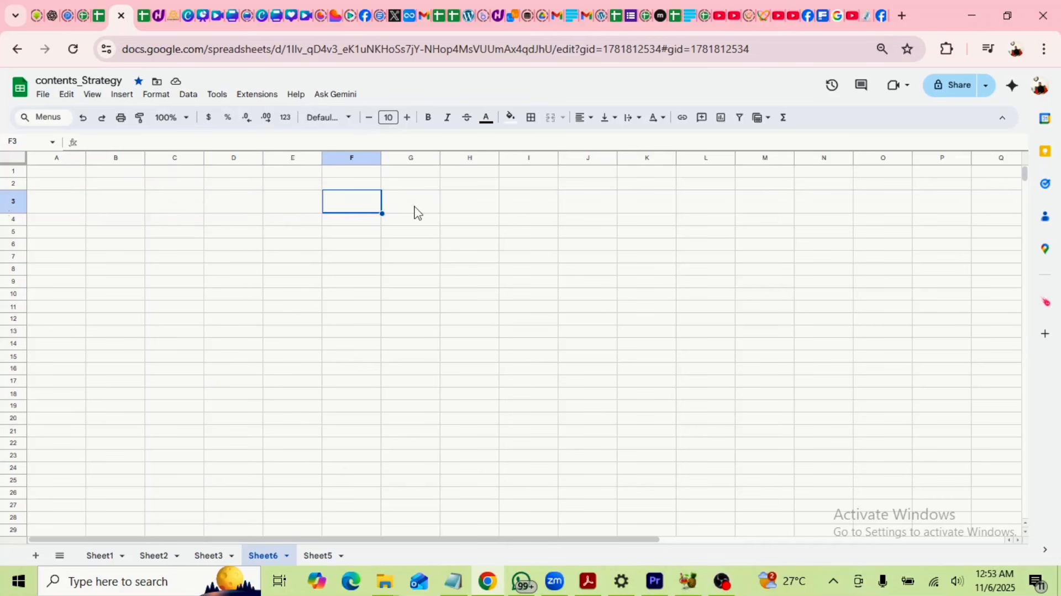
# Review the taller row 3 by selecting column C and rows 2–3, ending on C3.
pyautogui.scroll(-2, 205, 272)
pyautogui.scroll(2, 205, 272)
pyautogui.click(164, 158)
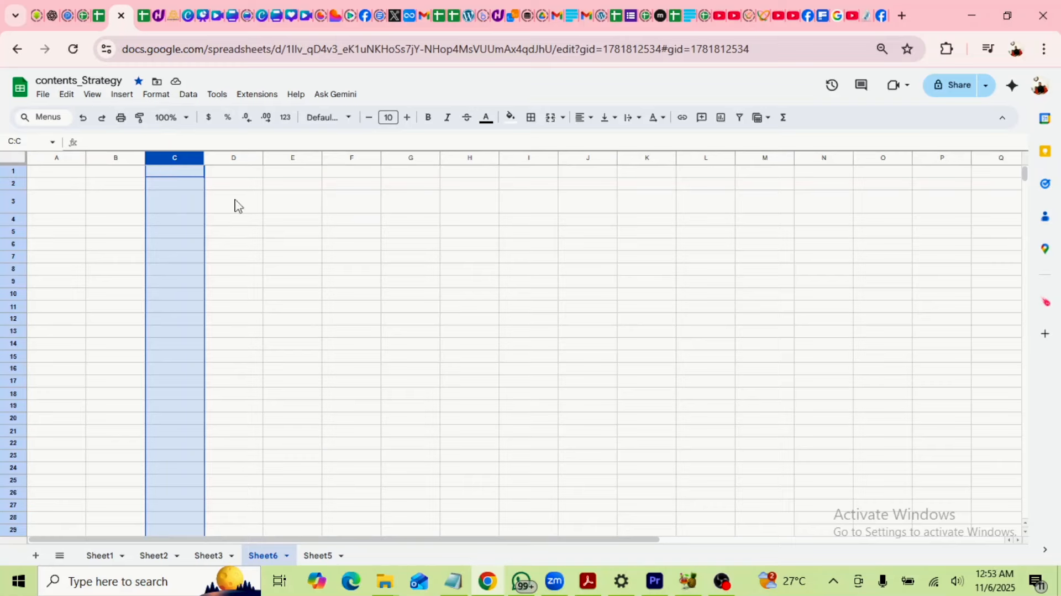
pyautogui.click(12, 182)
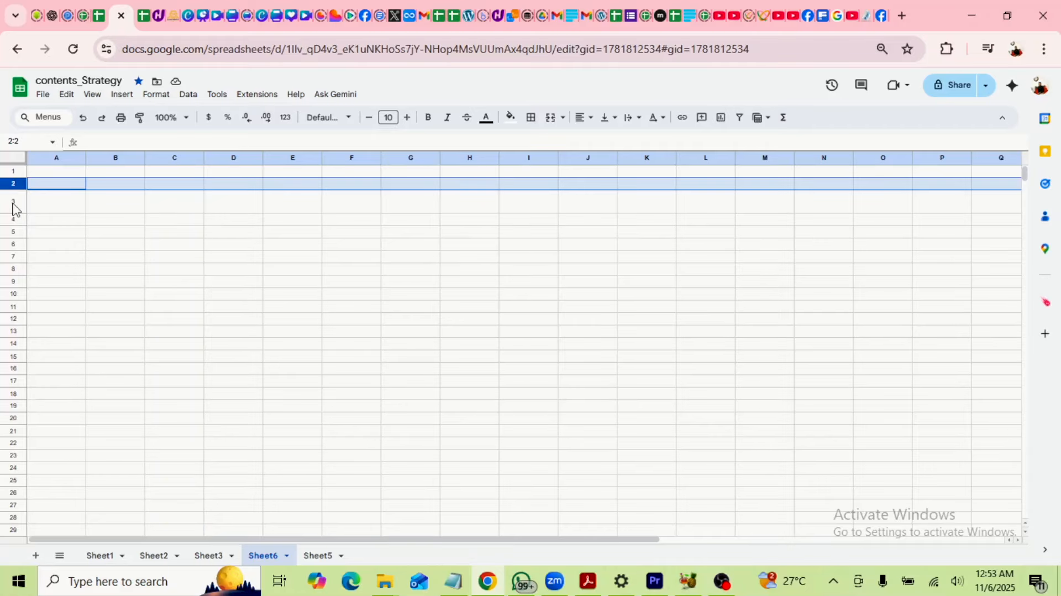
pyautogui.click(12, 201)
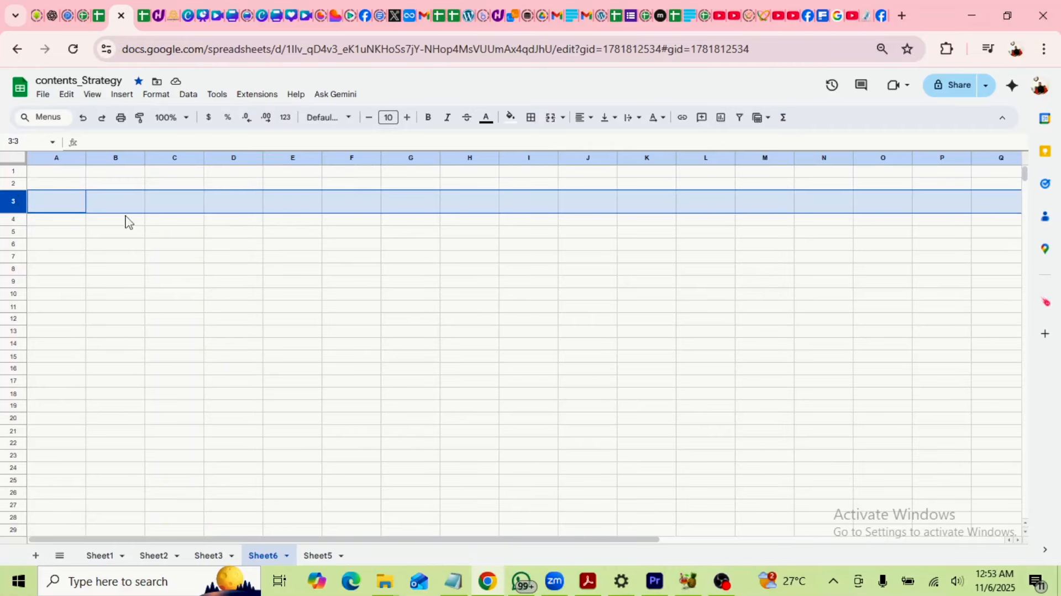
pyautogui.click(351, 235)
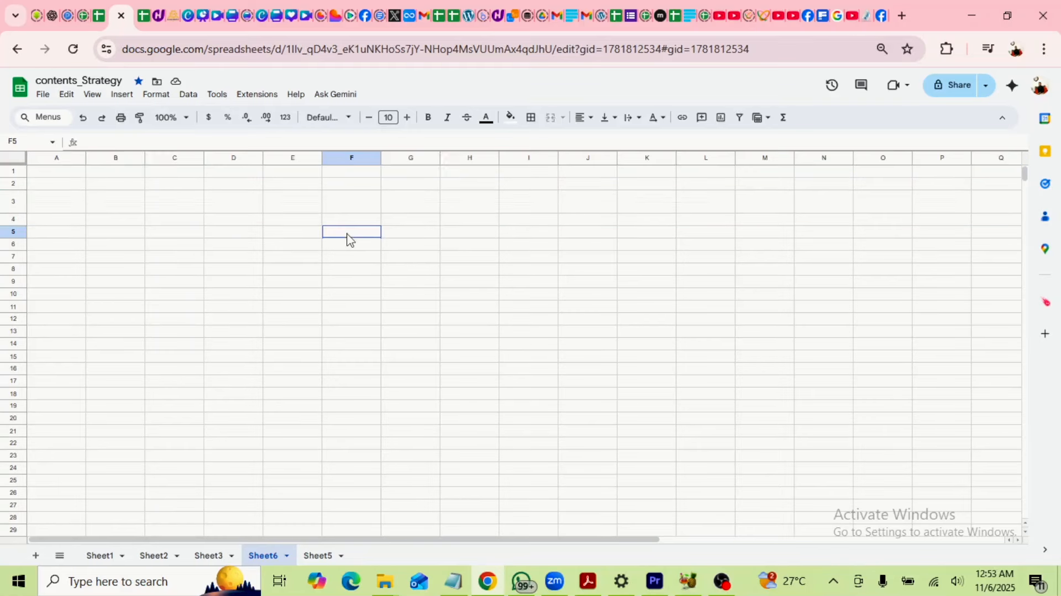
pyautogui.click(169, 208)
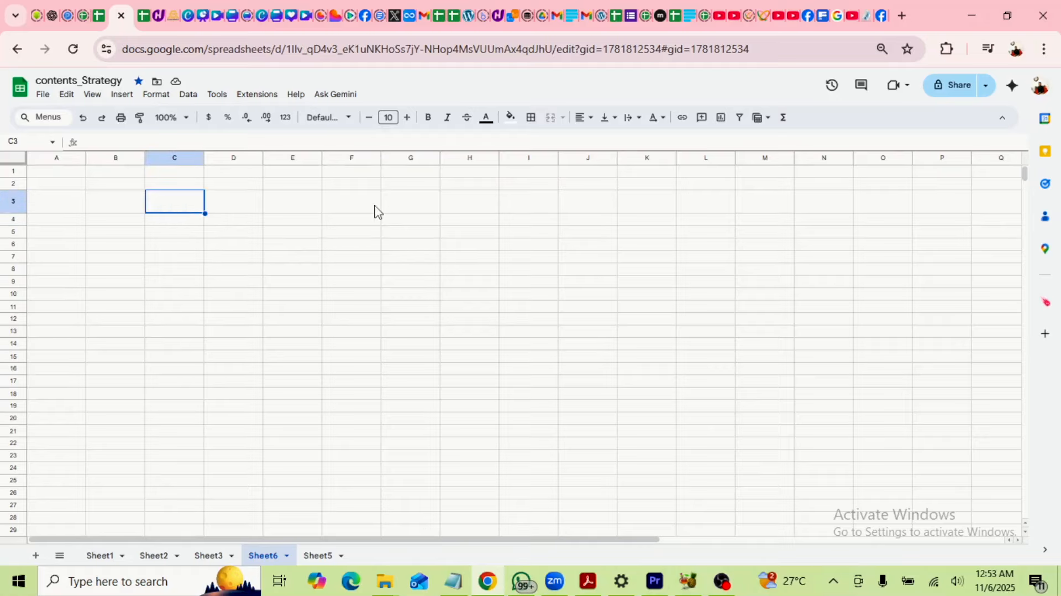
# Enter 45, 65, 76, 89 and 60 across C3 to G3.
pyautogui.write('45')
pyautogui.press('Tab')
pyautogui.write('65')
pyautogui.press('Tab')
pyautogui.write('7')
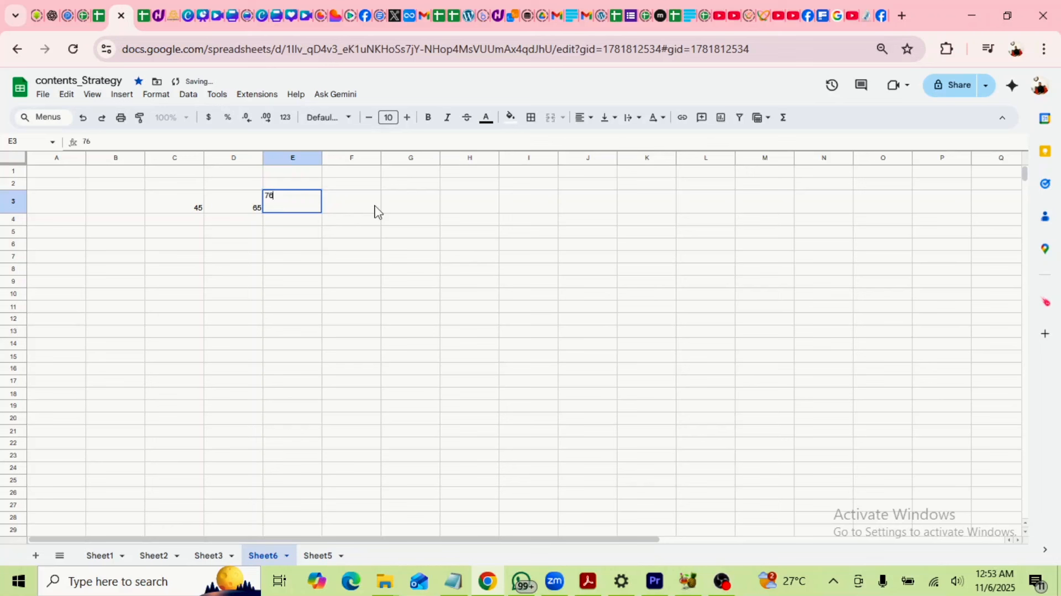
pyautogui.write('6')
pyautogui.press('Tab')
pyautogui.write('8')
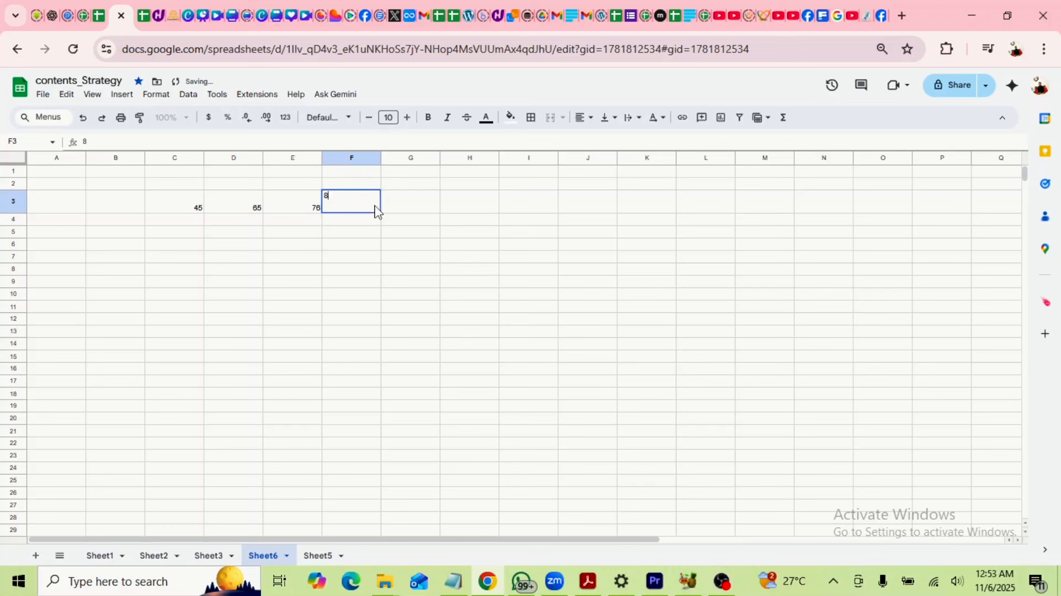
pyautogui.write('9')
pyautogui.press('Tab')
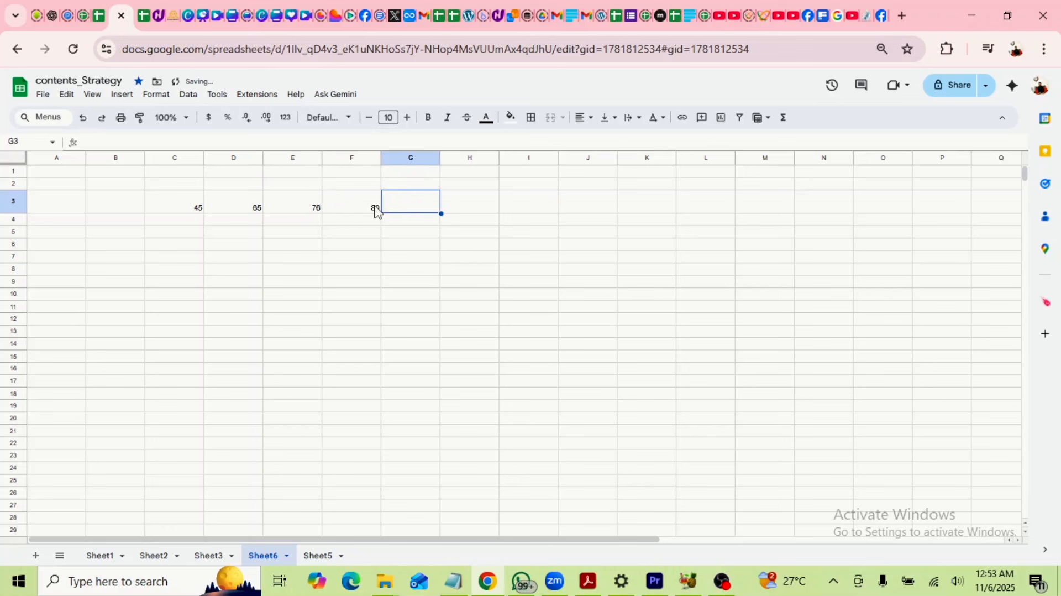
pyautogui.write('6')
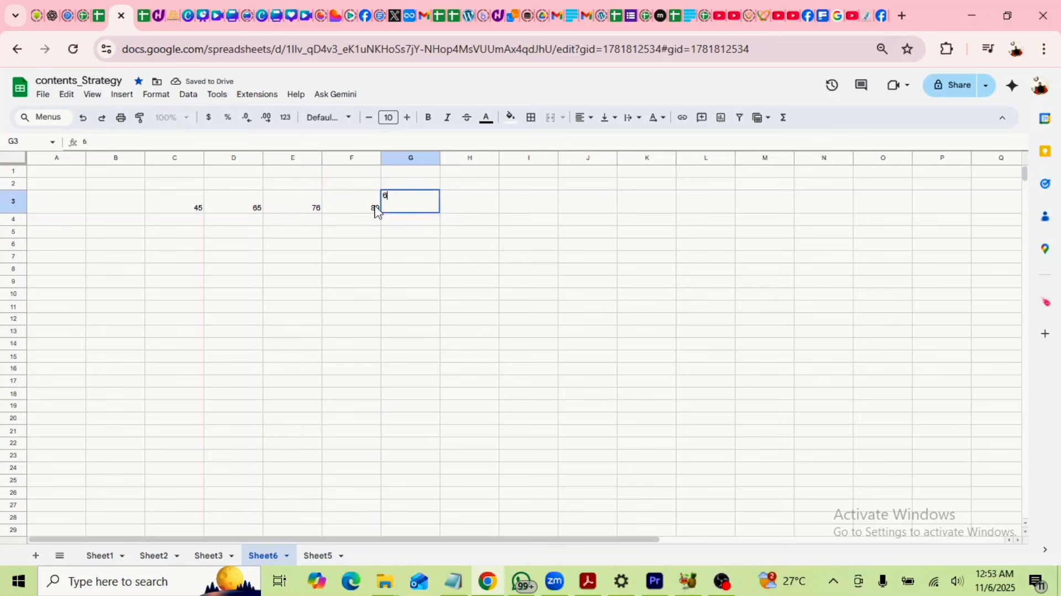
pyautogui.press('Return')
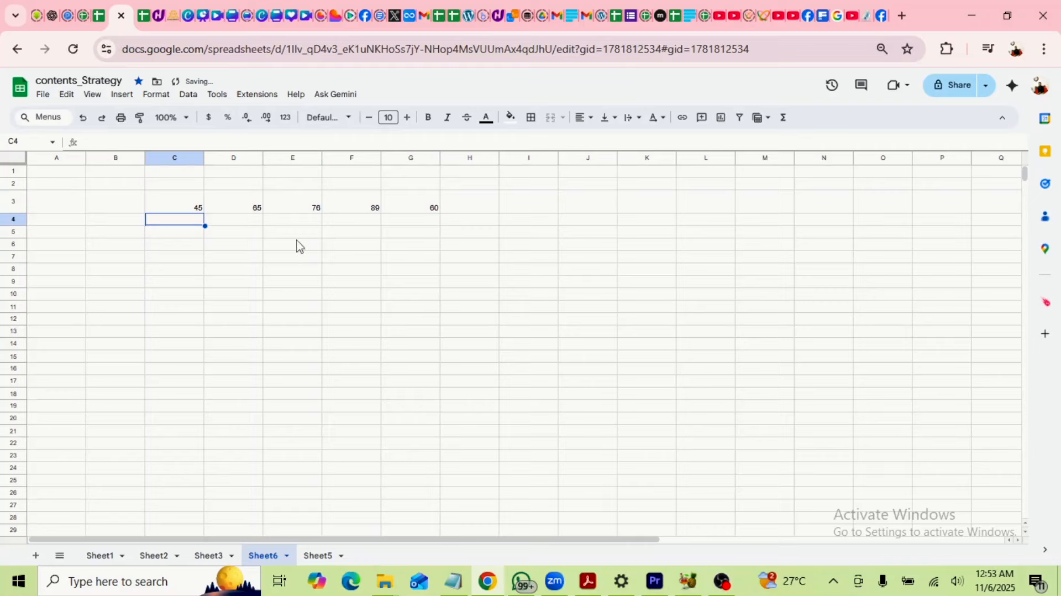
# Select C3:G3 to check the Sum, then review each score cell.
pyautogui.click(288, 255)
pyautogui.moveTo(188, 210); pyautogui.dragTo(406, 216)
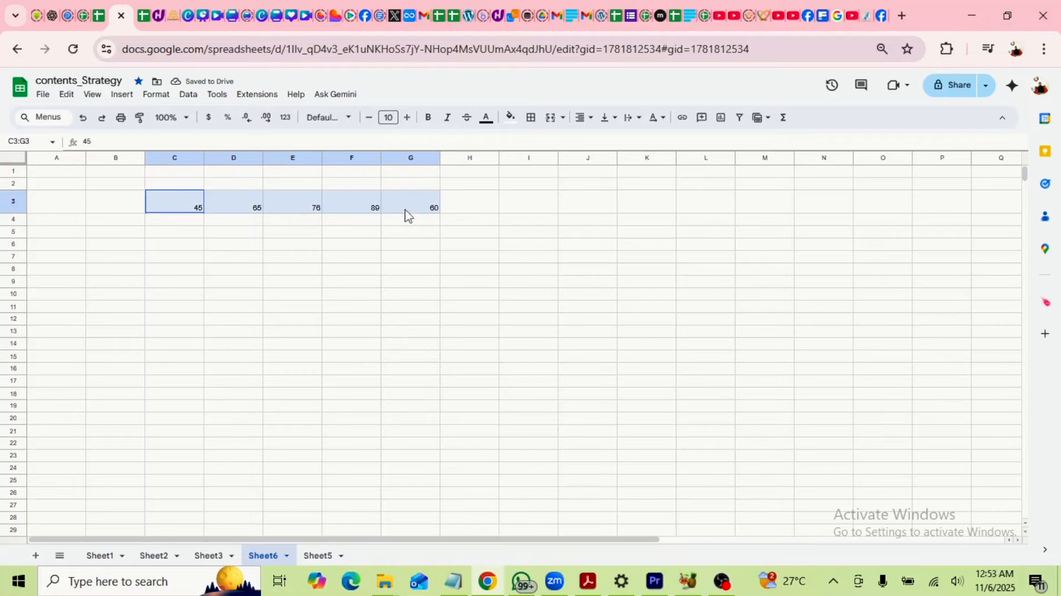
pyautogui.click(199, 258)
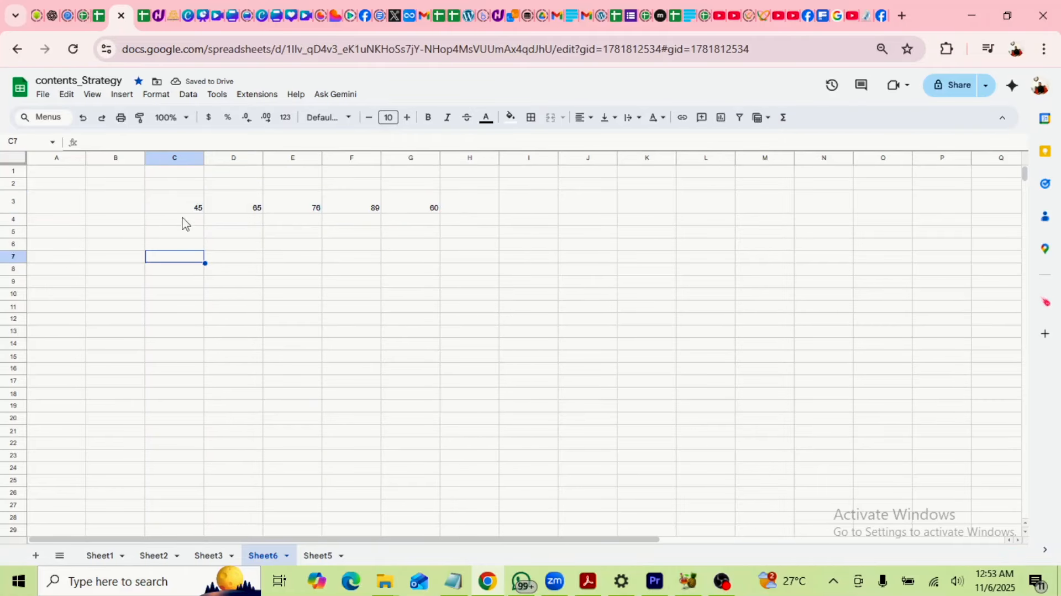
pyautogui.click(186, 205)
pyautogui.click(221, 207)
pyautogui.click(292, 210)
pyautogui.click(352, 207)
pyautogui.click(405, 211)
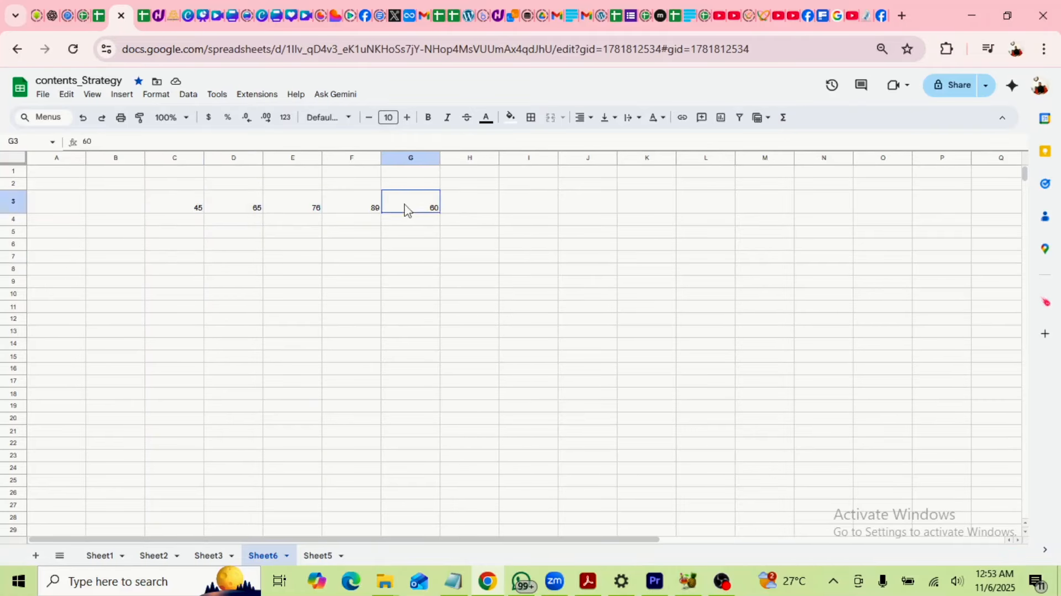
pyautogui.click(188, 185)
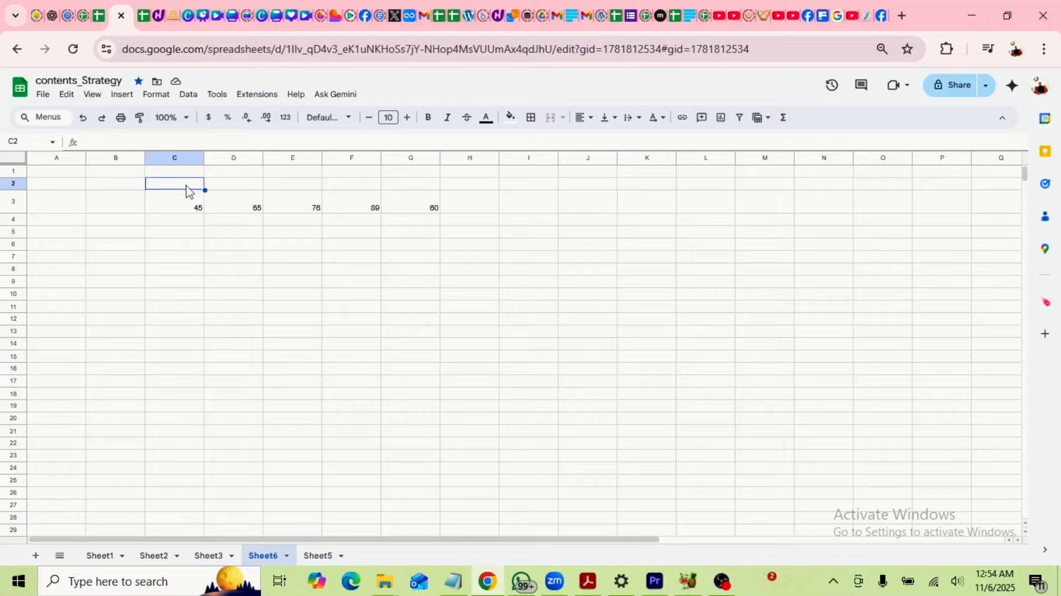
# Type 'Score A' in C2 and 'Score B' in D2, correcting the Score A text.
pyautogui.write('ScoreA')
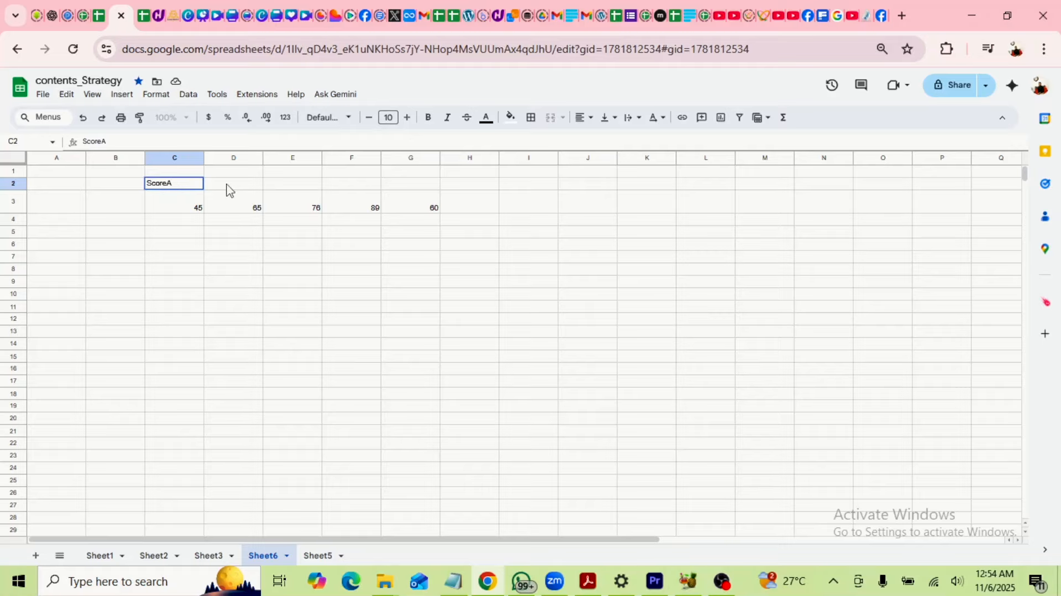
pyautogui.press('Tab')
pyautogui.write('S')
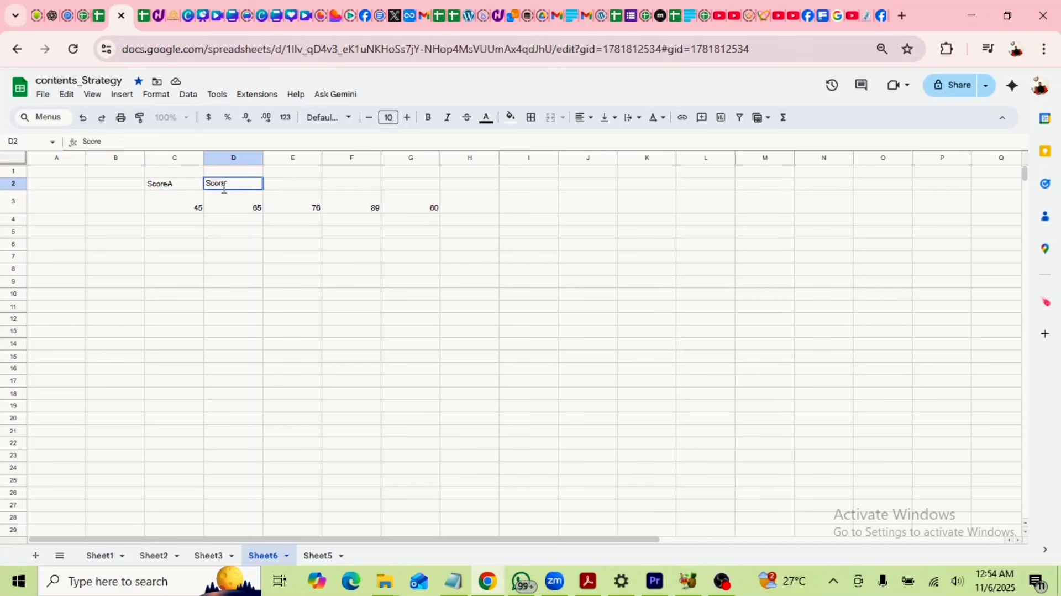
pyautogui.click(171, 187)
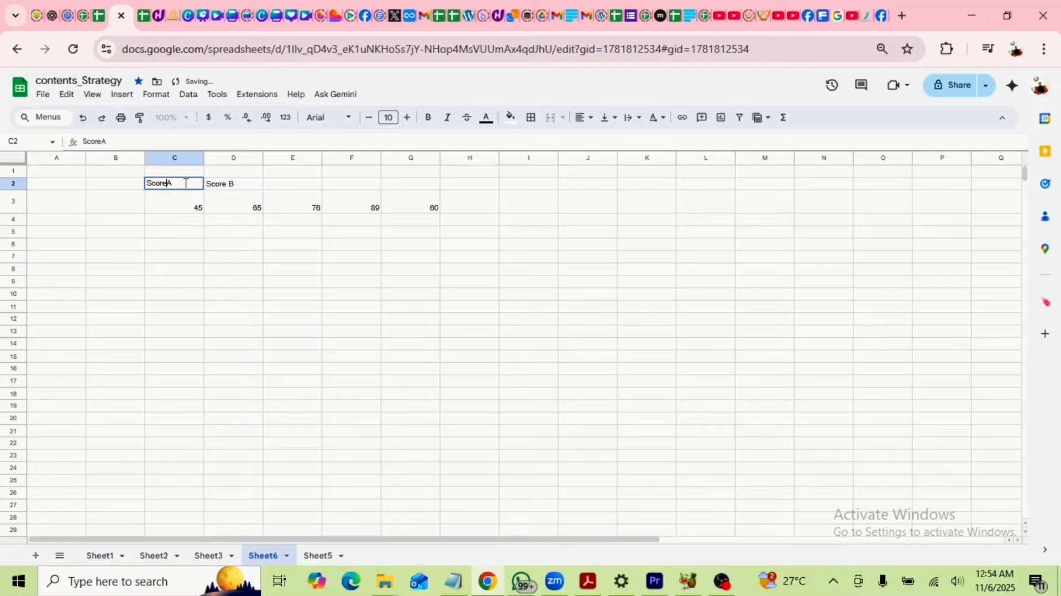
pyautogui.click(187, 269)
# Look over row 2 and select both headers in C2:D2.
pyautogui.click(371, 247)
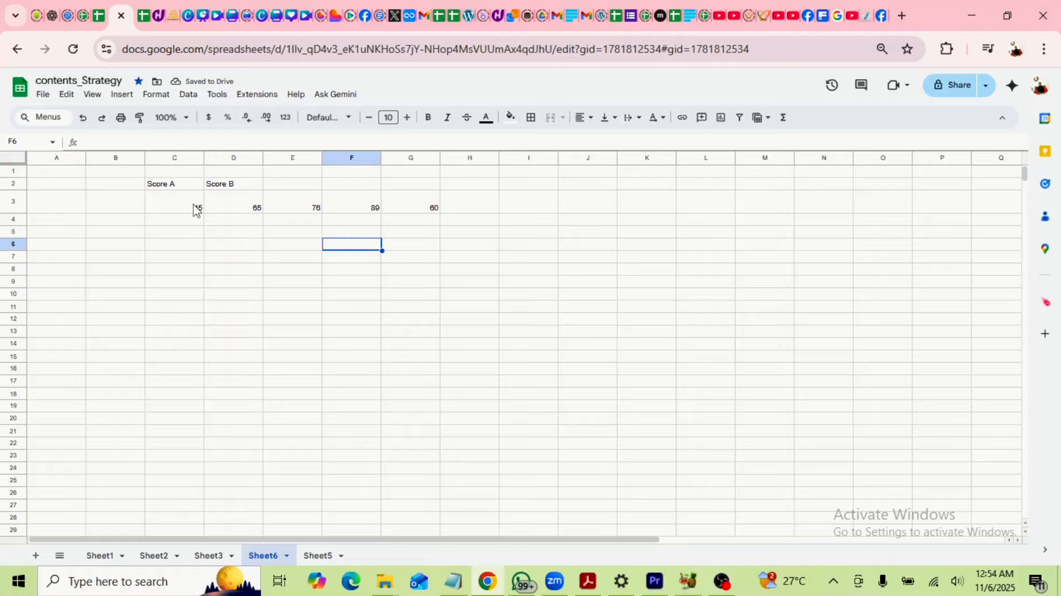
pyautogui.click(166, 189)
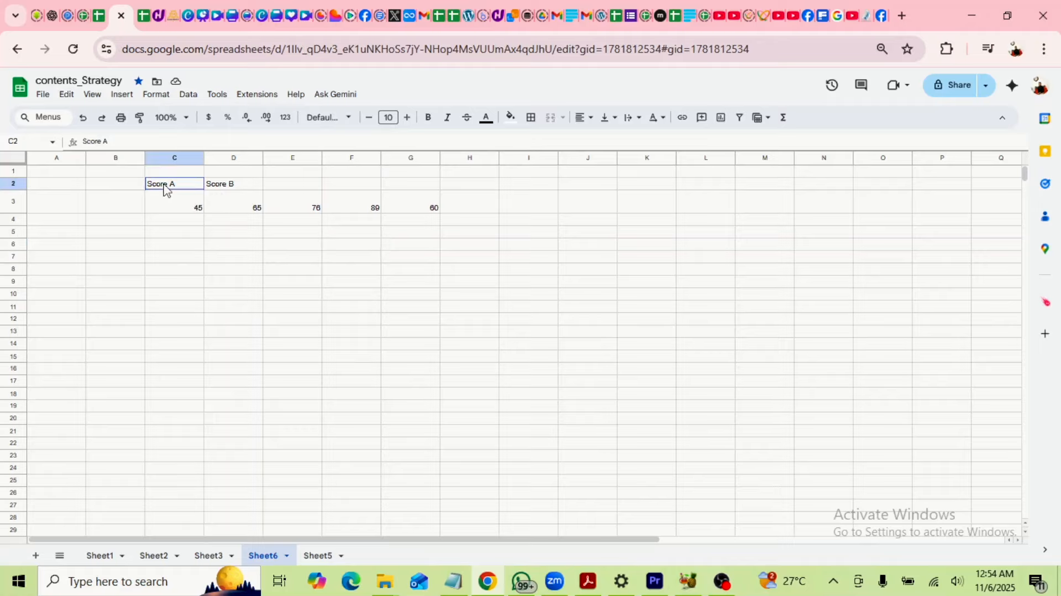
pyautogui.click(287, 187)
pyautogui.click(348, 188)
pyautogui.click(390, 187)
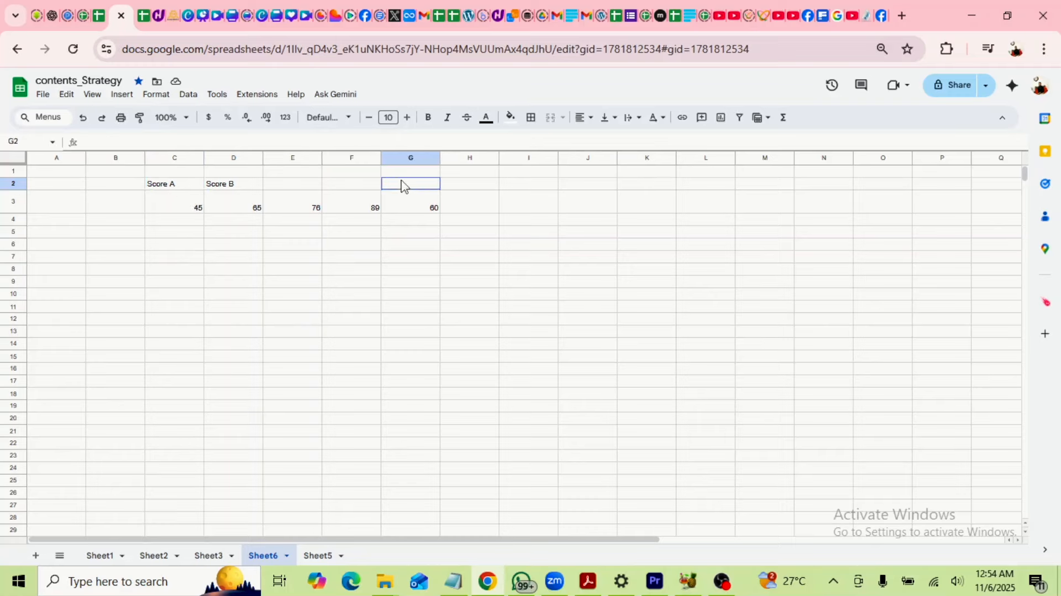
pyautogui.click(472, 182)
pyautogui.click(178, 191)
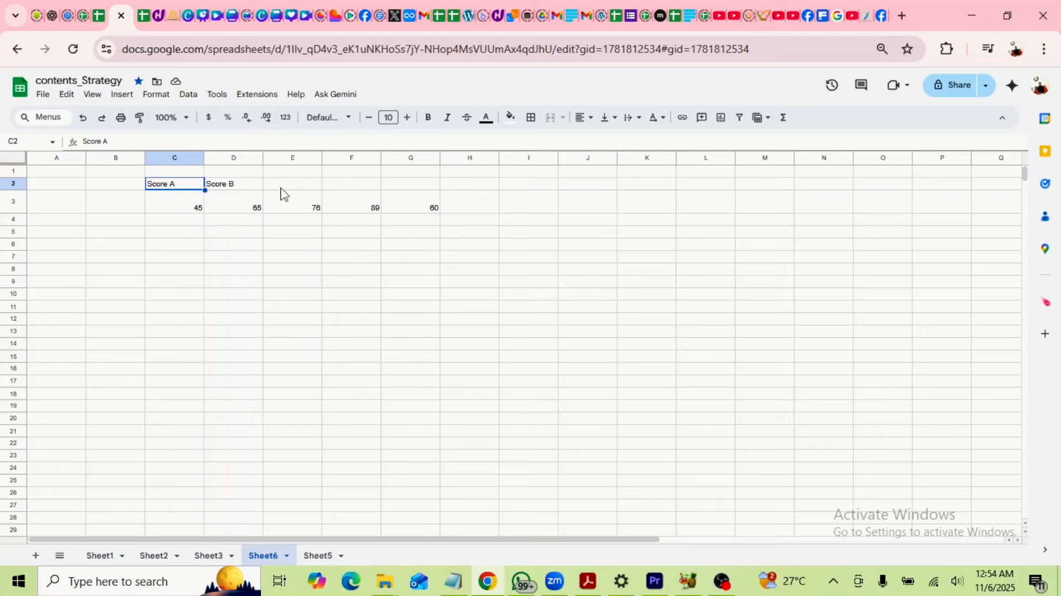
pyautogui.click(231, 187)
pyautogui.moveTo(168, 192); pyautogui.dragTo(244, 182)
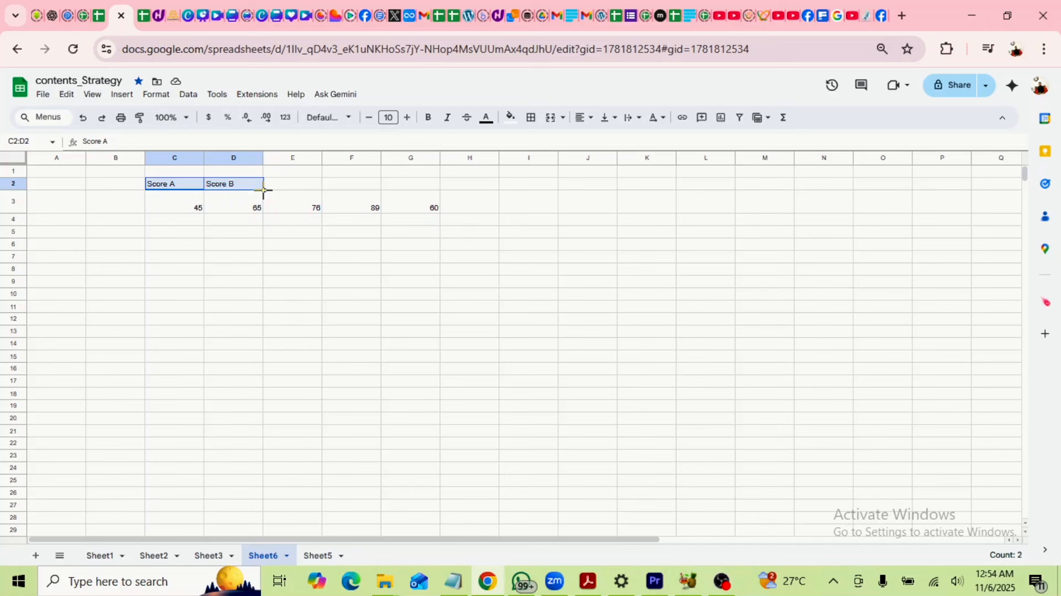
# Drag the C2:D2 fill handle to G2, adding Score A, Score B, Score A.
pyautogui.moveTo(263, 190); pyautogui.dragTo(411, 188)
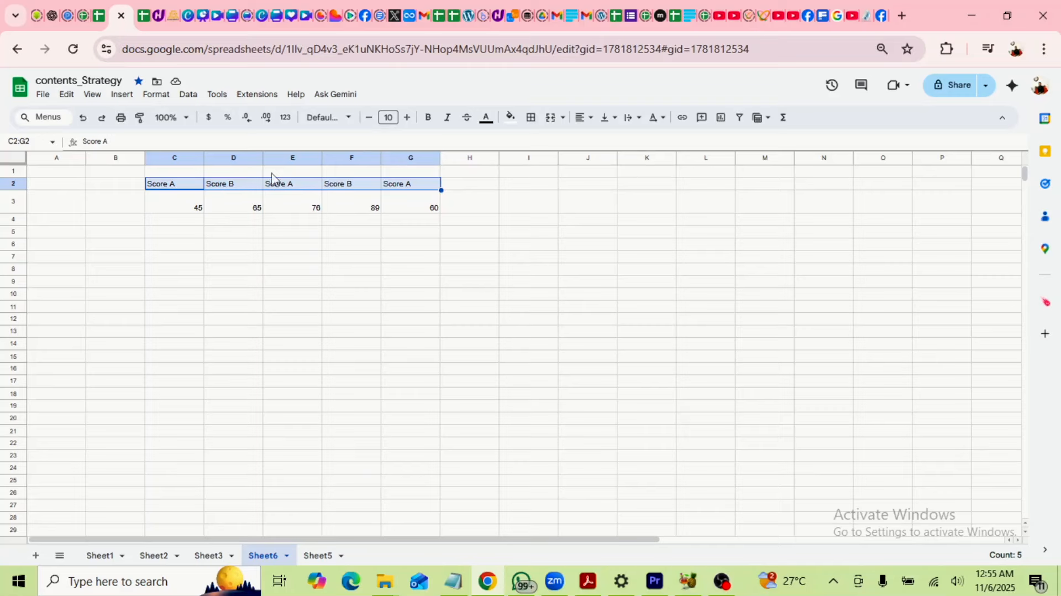
# Change the E2, F2 and G2 headers to Score C, Score D and Score E.
pyautogui.click(247, 189)
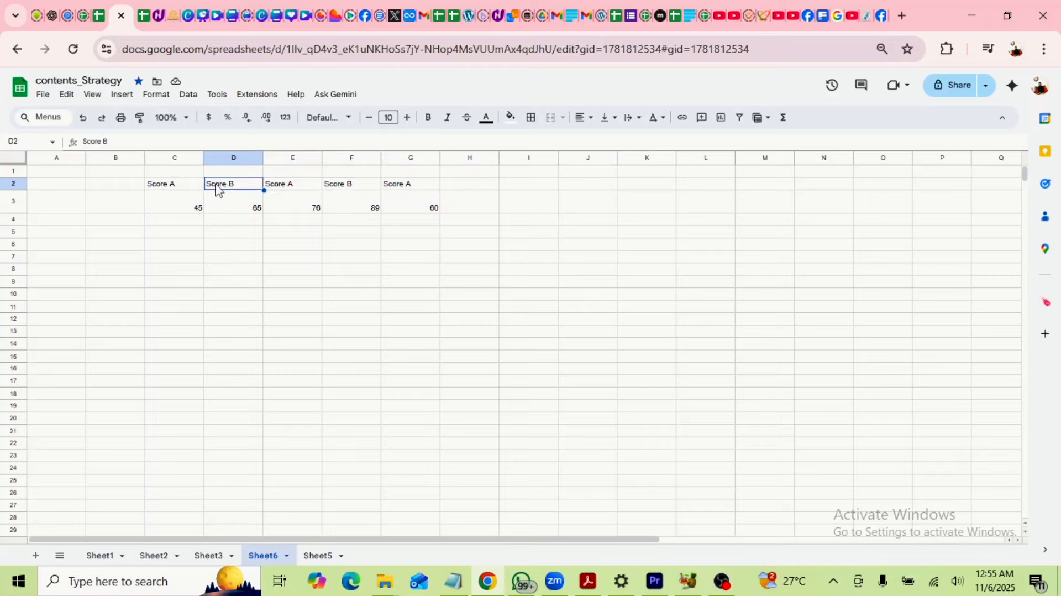
pyautogui.click(308, 189)
pyautogui.doubleClick(310, 184)
pyautogui.click(316, 183)
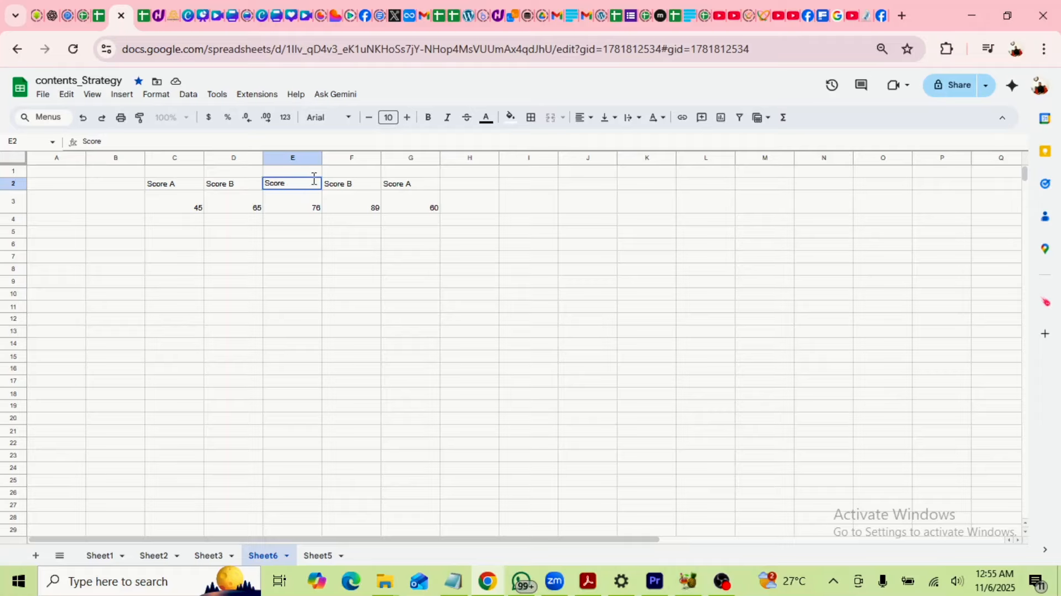
pyautogui.doubleClick(356, 185)
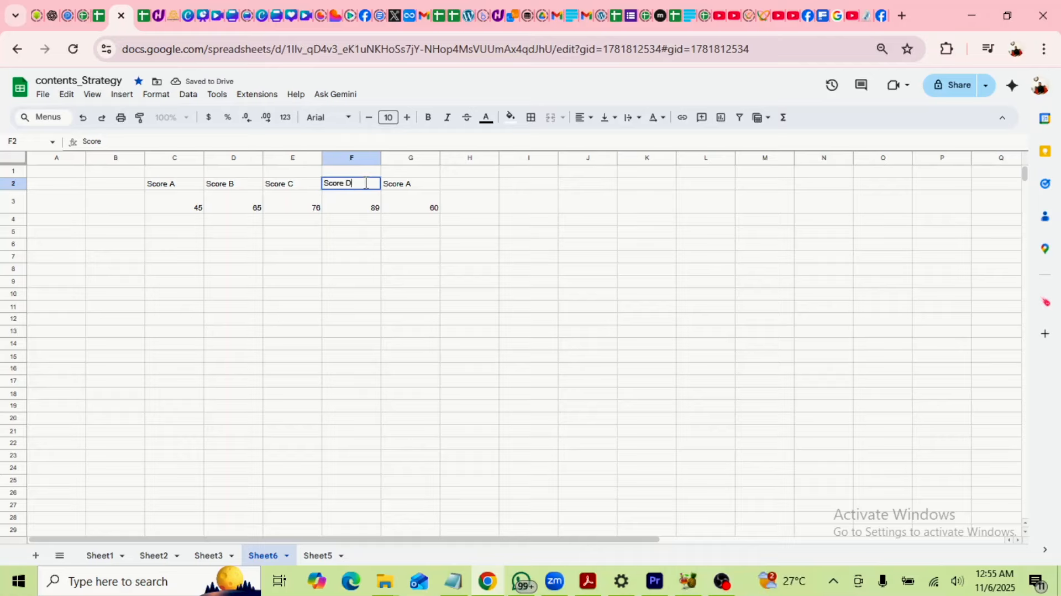
pyautogui.click(418, 188)
pyautogui.doubleClick(418, 186)
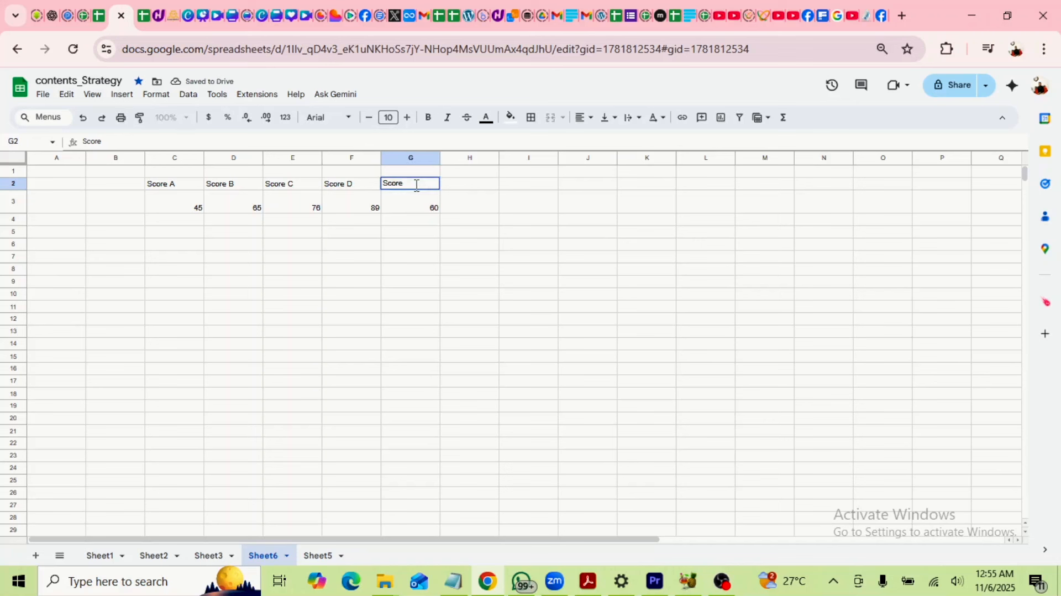
pyautogui.click(470, 259)
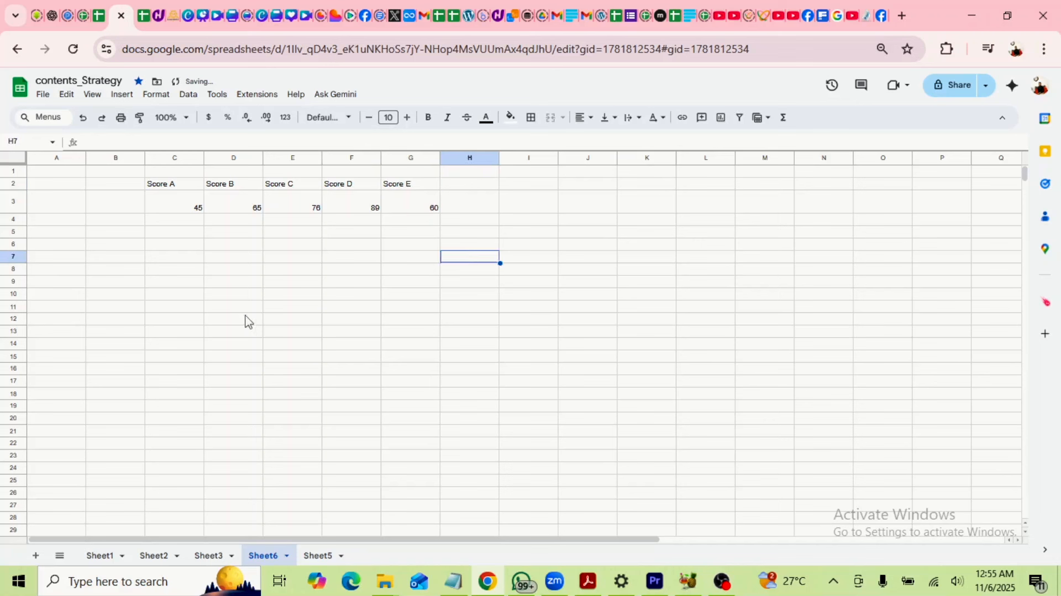
# Make the C2:G2 headers bold and raise their font size to 12.
pyautogui.moveTo(163, 187); pyautogui.dragTo(403, 191)
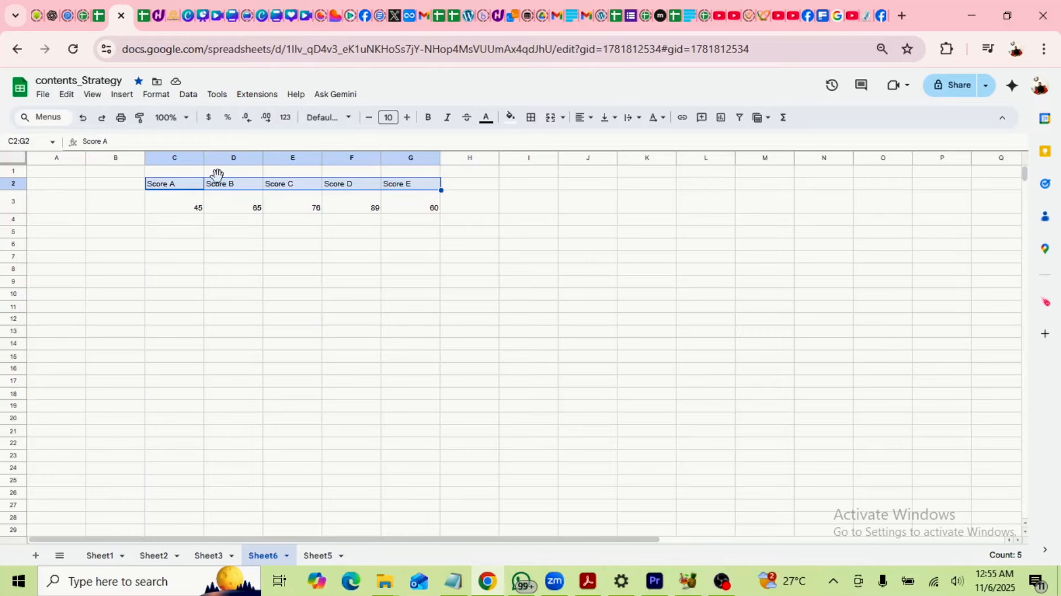
pyautogui.click(428, 118)
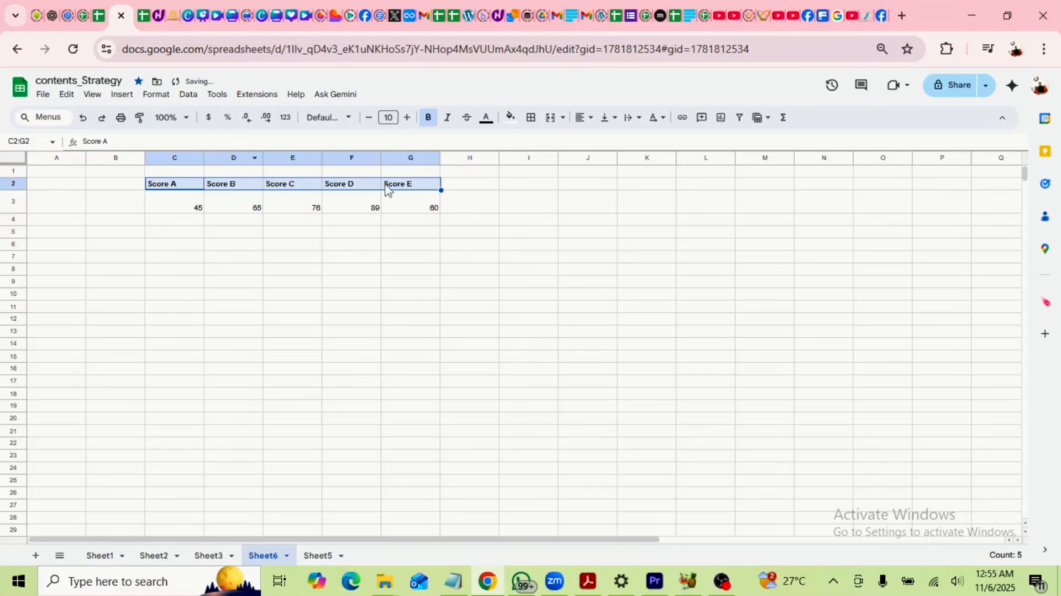
pyautogui.click(408, 118)
pyautogui.click(408, 118)
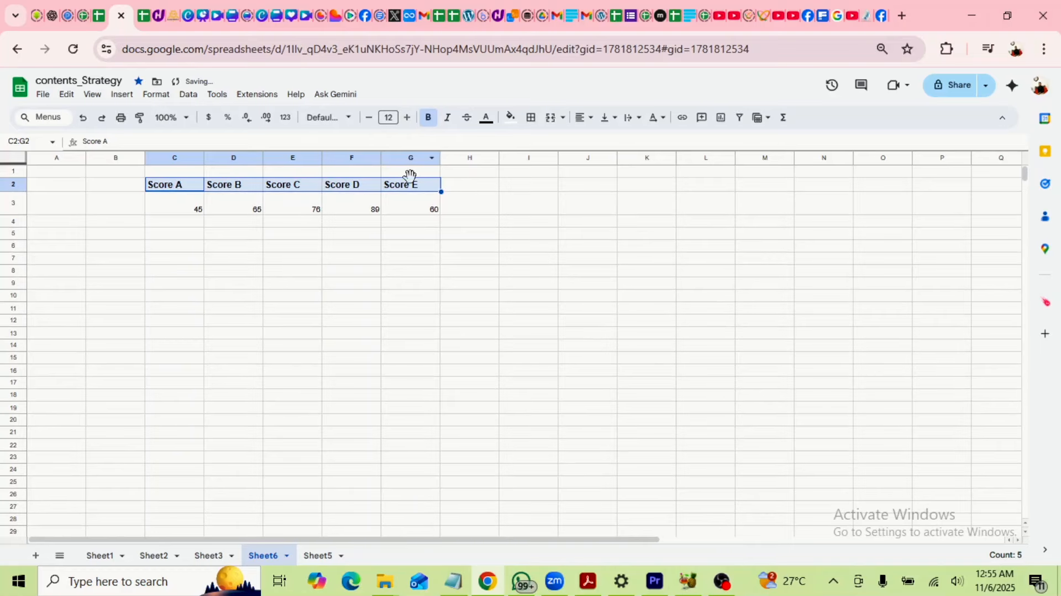
# Check the formatting of each header, Score A through Score E.
pyautogui.click(535, 209)
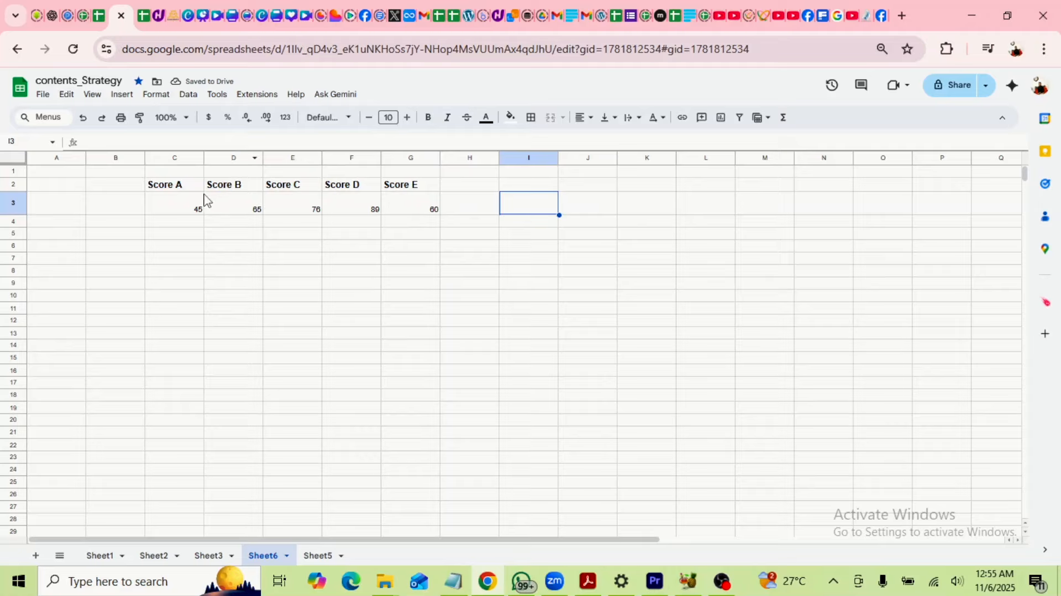
pyautogui.click(175, 188)
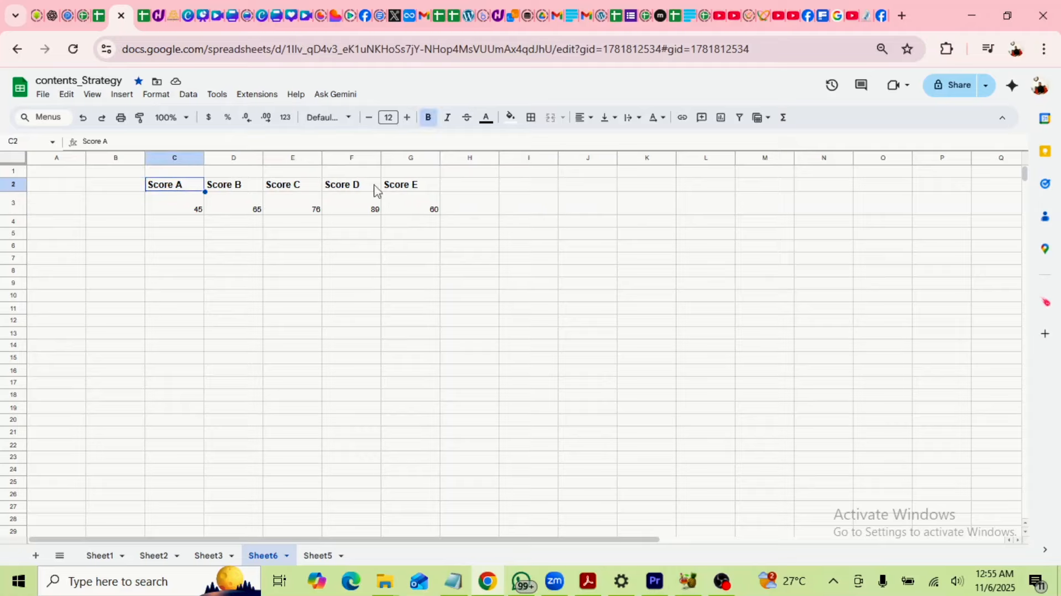
pyautogui.click(239, 188)
pyautogui.click(289, 186)
pyautogui.click(344, 188)
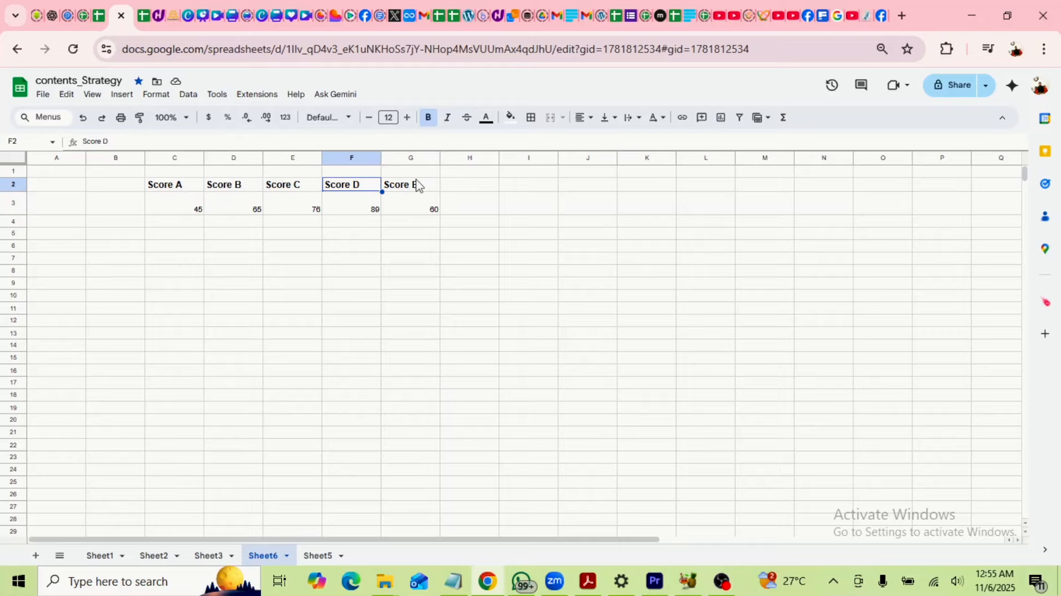
pyautogui.click(416, 178)
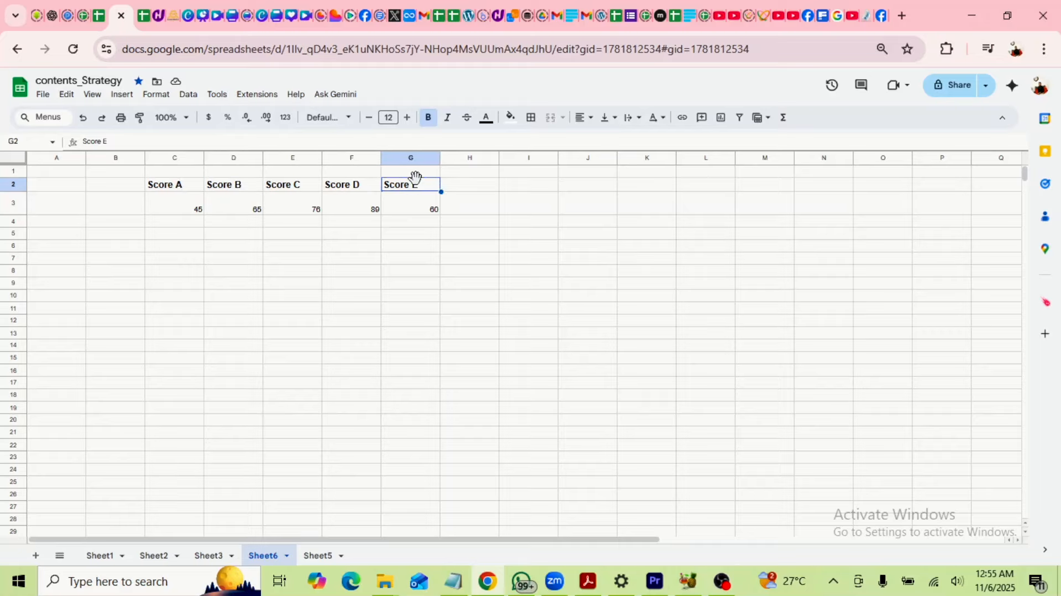
# Enter 47 and 49 below 45, then fill column C to row 13 (45–65, step 2).
pyautogui.click(178, 211)
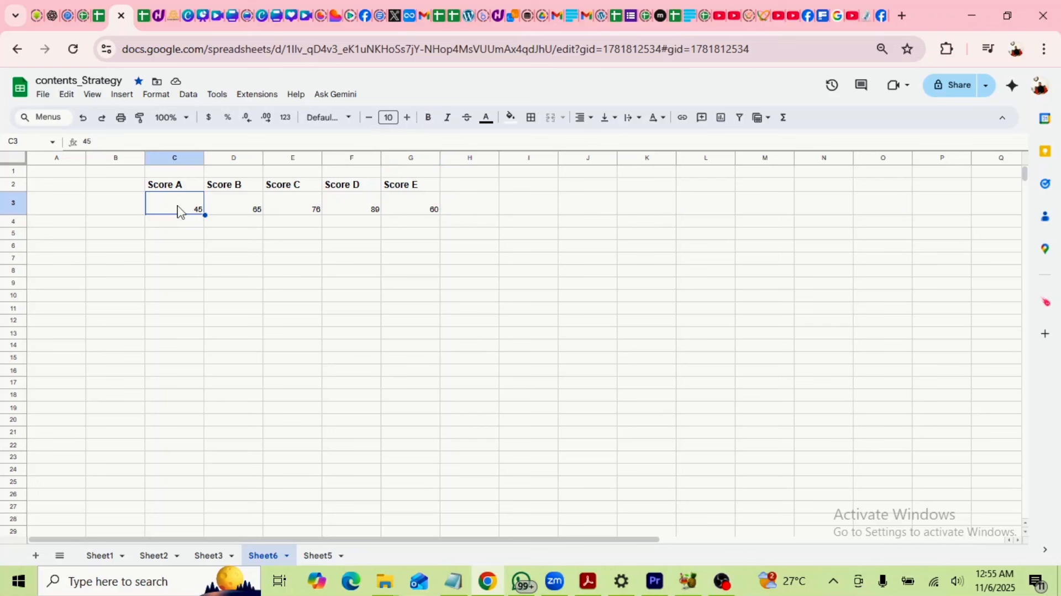
pyautogui.click(200, 228)
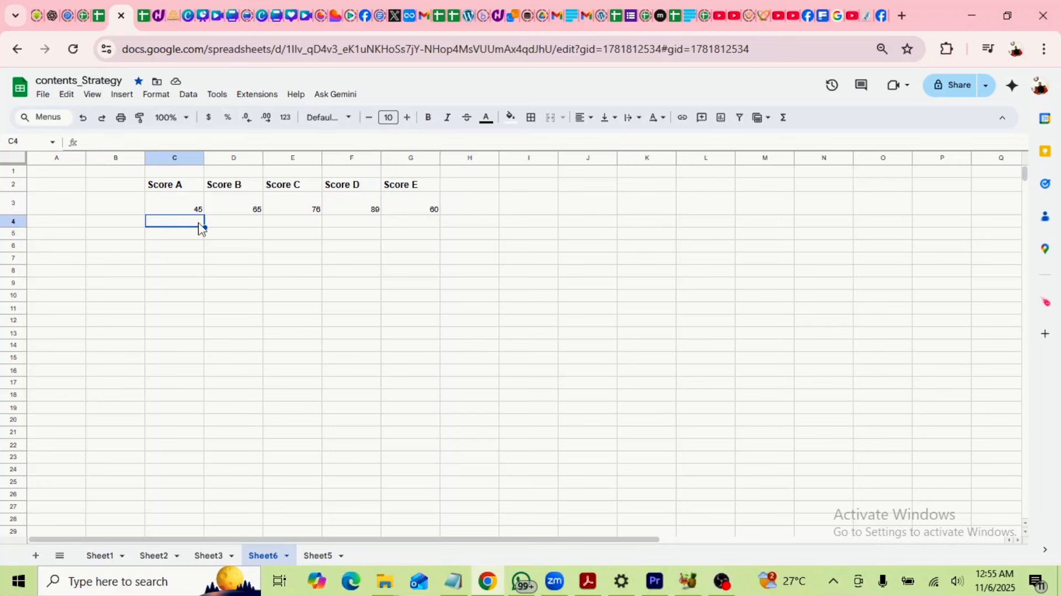
pyautogui.write('4')
pyautogui.press('Return')
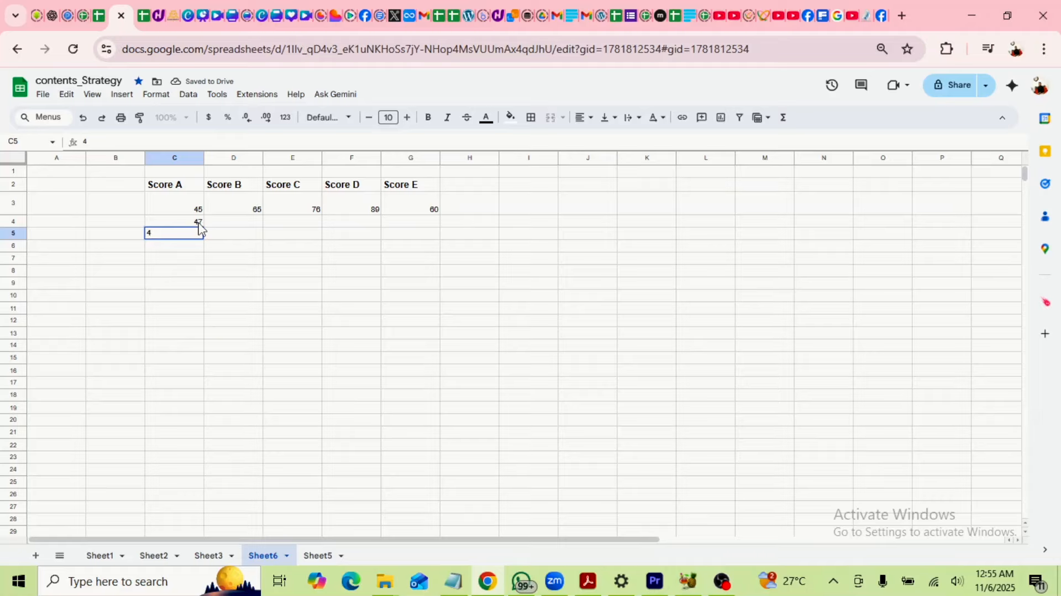
pyautogui.click(231, 322)
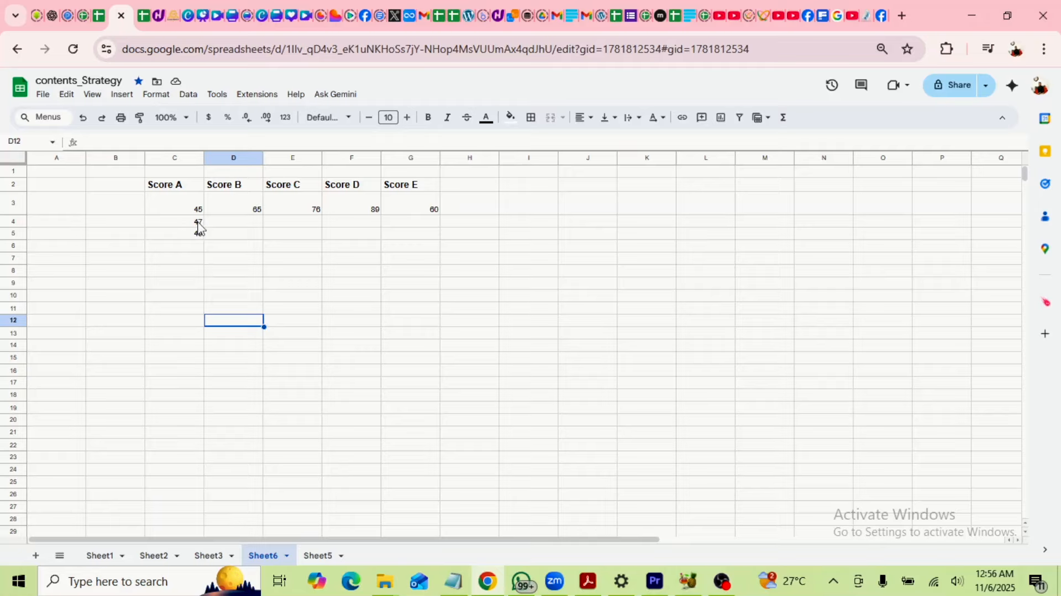
pyautogui.moveTo(182, 206); pyautogui.dragTo(194, 234)
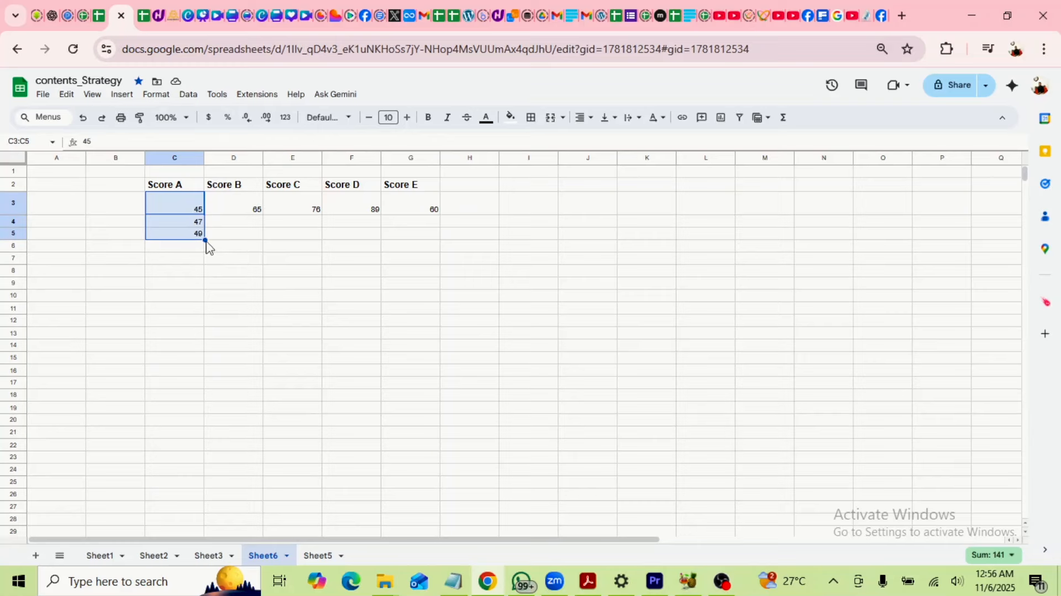
pyautogui.moveTo(205, 240); pyautogui.dragTo(206, 335)
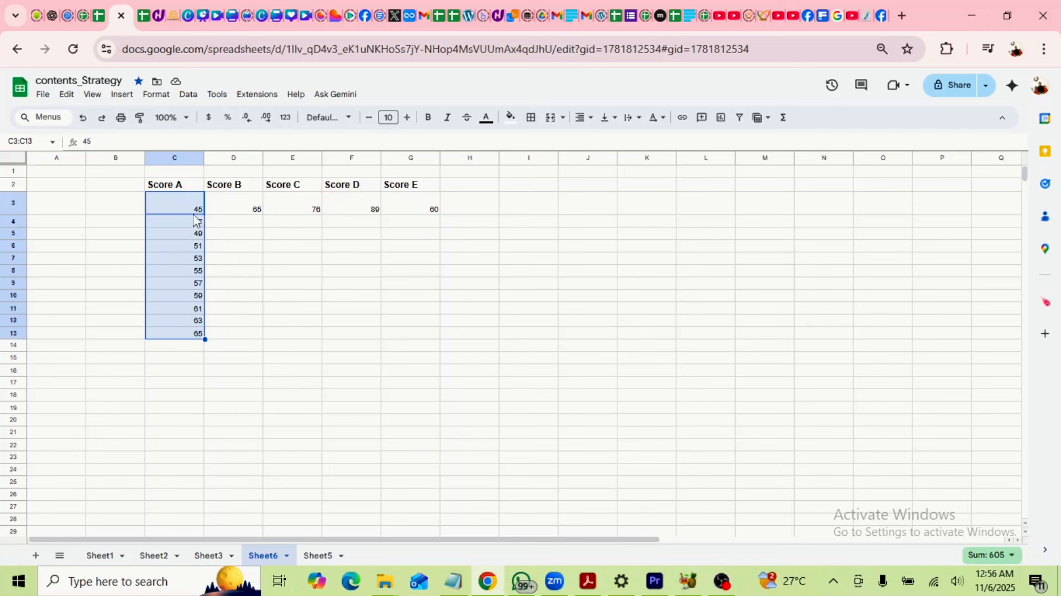
# Move to Score B, checking 65 and selecting the empty cell D4 below it.
pyautogui.click(247, 236)
pyautogui.click(255, 224)
pyautogui.click(256, 213)
pyautogui.click(255, 223)
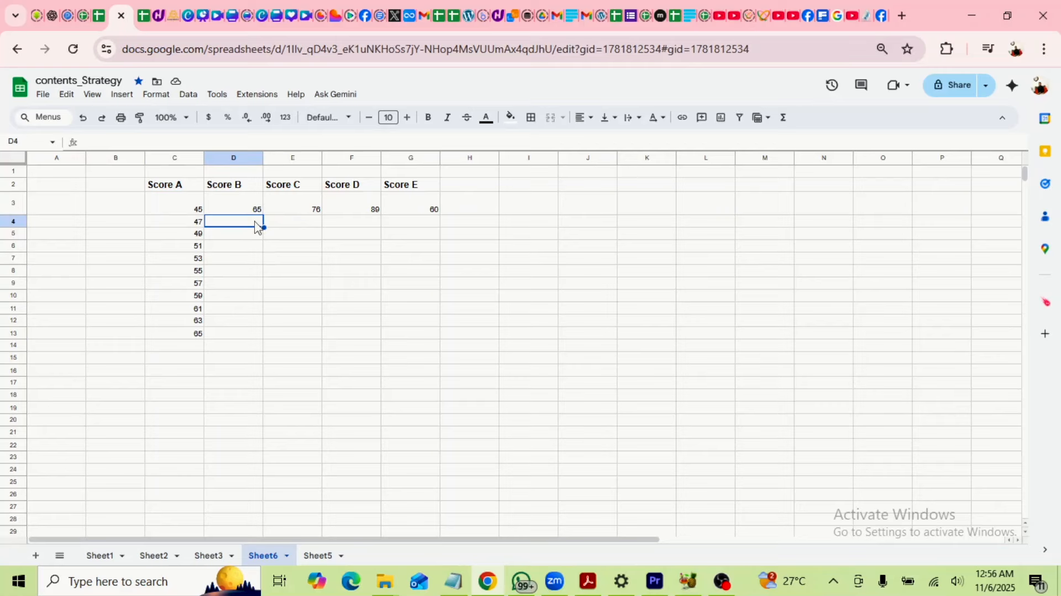
# Enter 66 and 67 below 65, then fill column D to row 13 (65–75).
pyautogui.write('66')
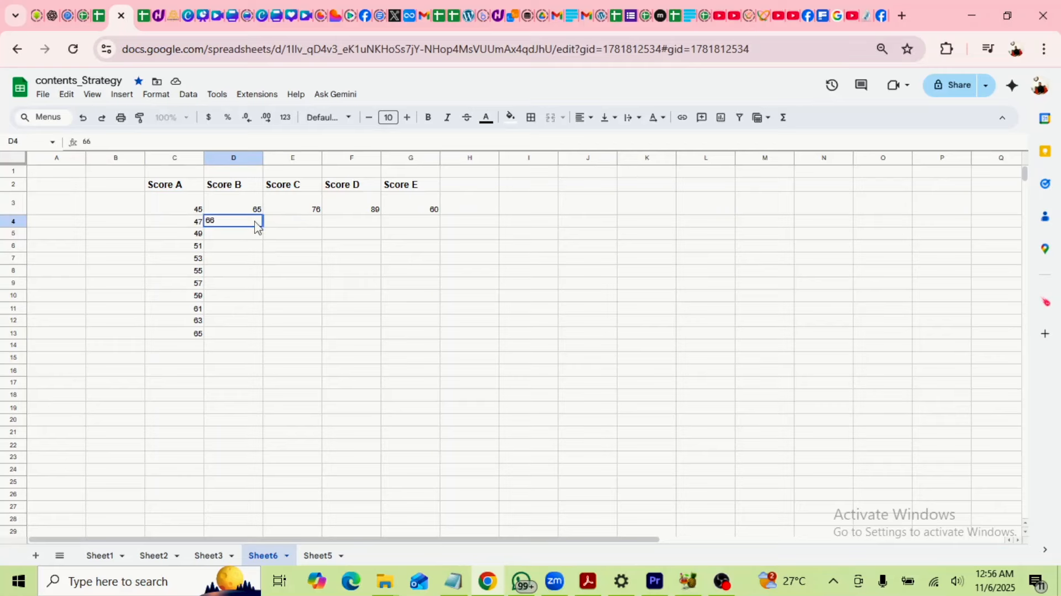
pyautogui.press('Return')
pyautogui.write('7')
pyautogui.press('BackSpace')
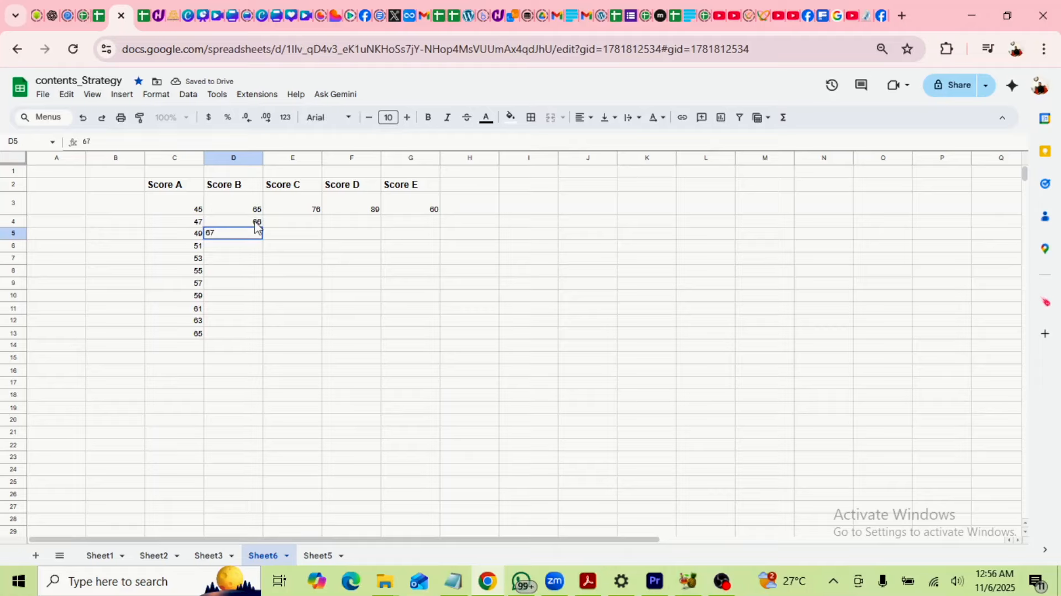
pyautogui.click(293, 234)
pyautogui.moveTo(253, 210); pyautogui.dragTo(264, 333)
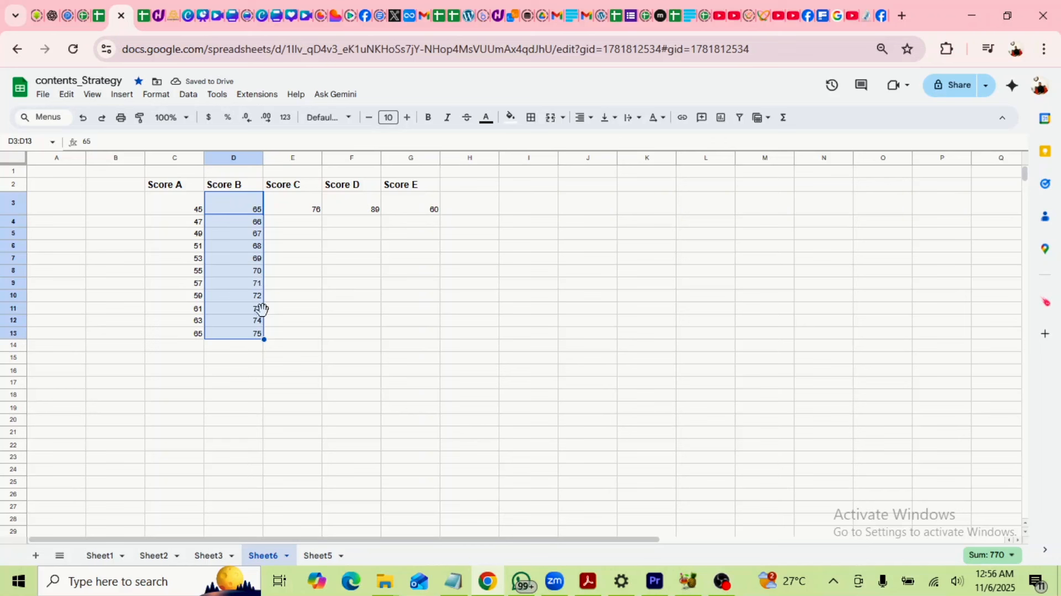
# Deselect column D, check the Score C value 76, and pick H2.
pyautogui.click(326, 286)
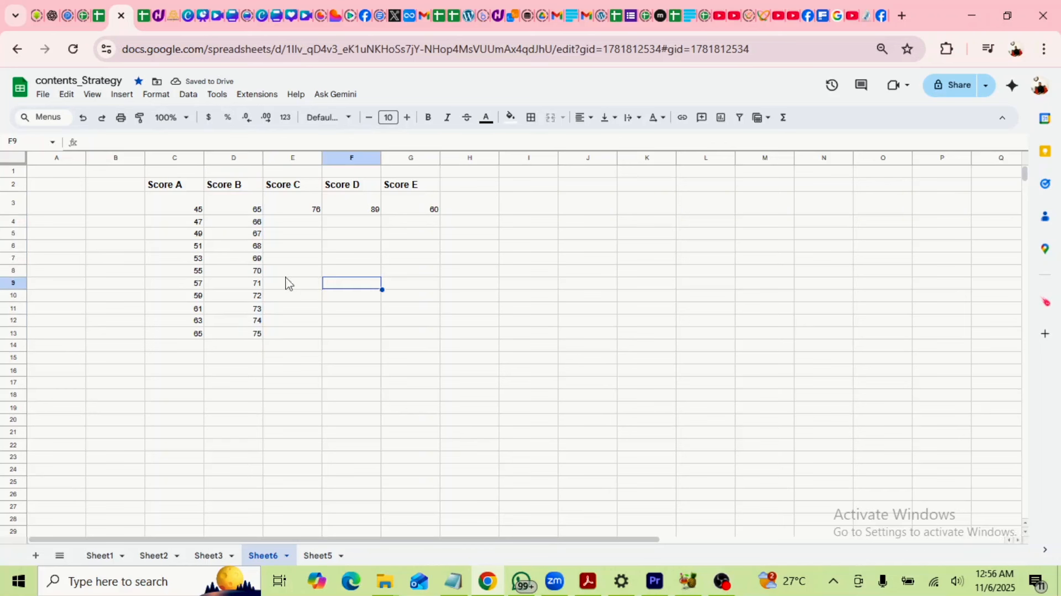
pyautogui.click(307, 210)
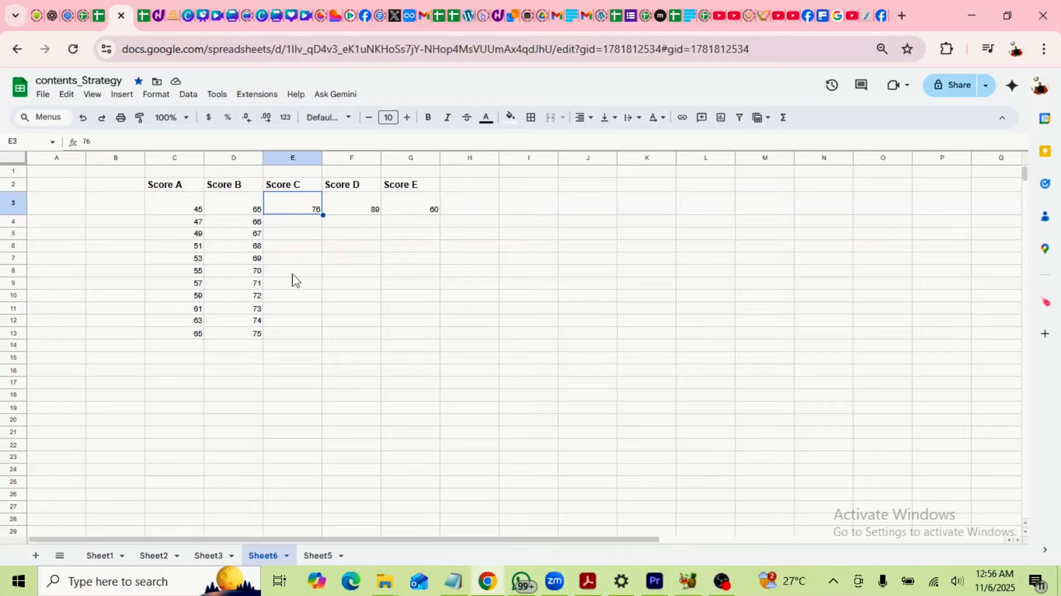
pyautogui.click(478, 187)
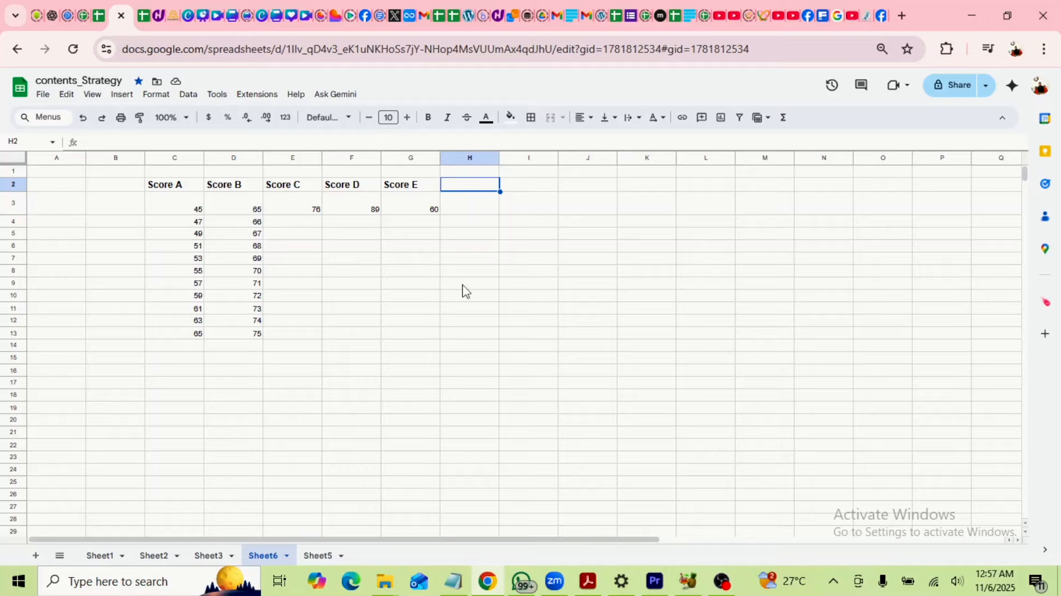
# Rename the C2 header to UNIT COST and the D2 header to AMOUNT.
pyautogui.click(589, 188)
pyautogui.click(538, 187)
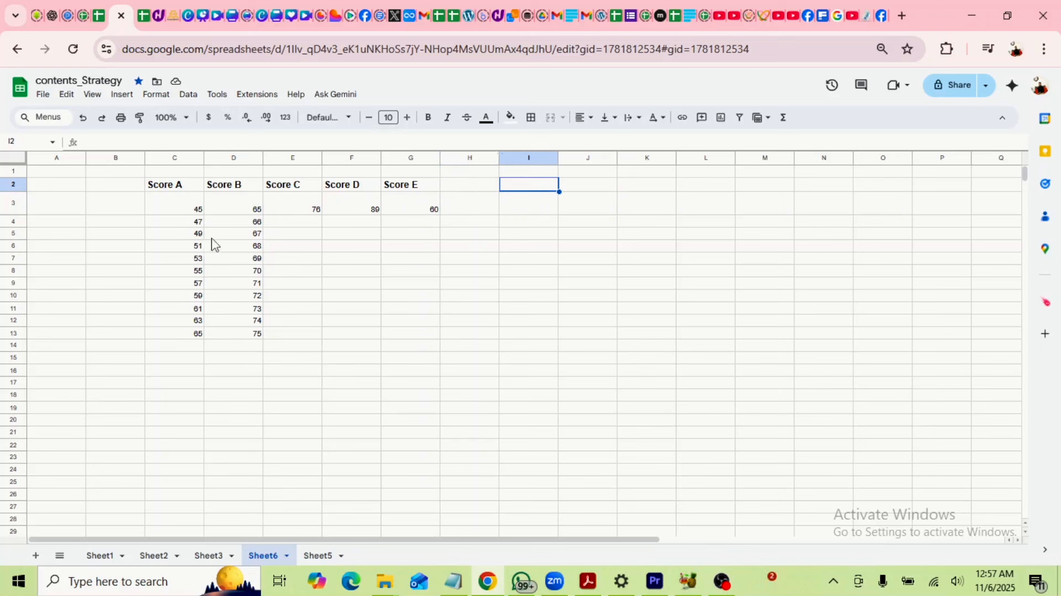
pyautogui.click(177, 189)
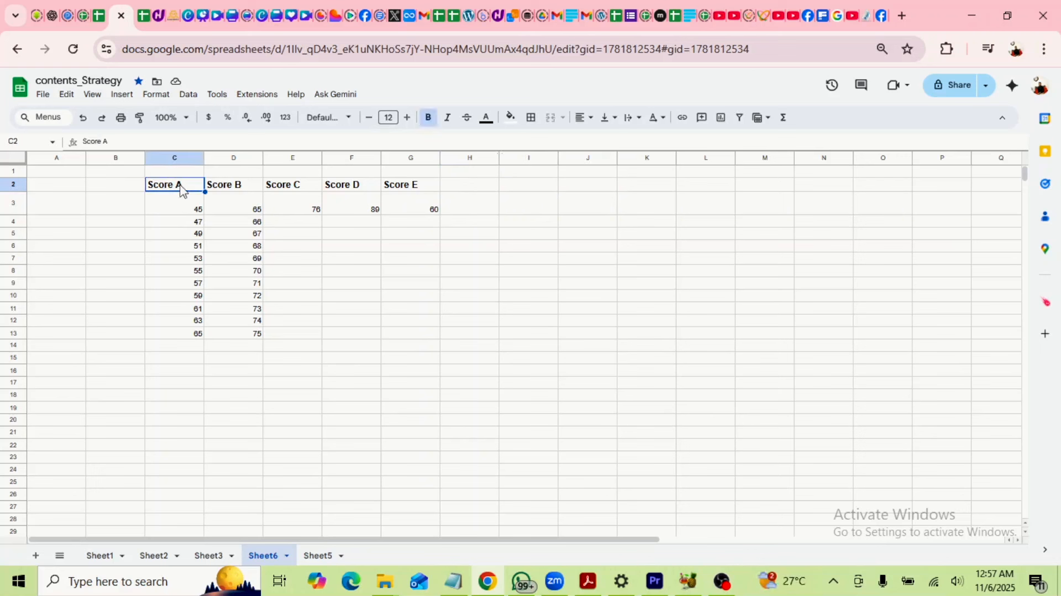
pyautogui.write('UNIT COST')
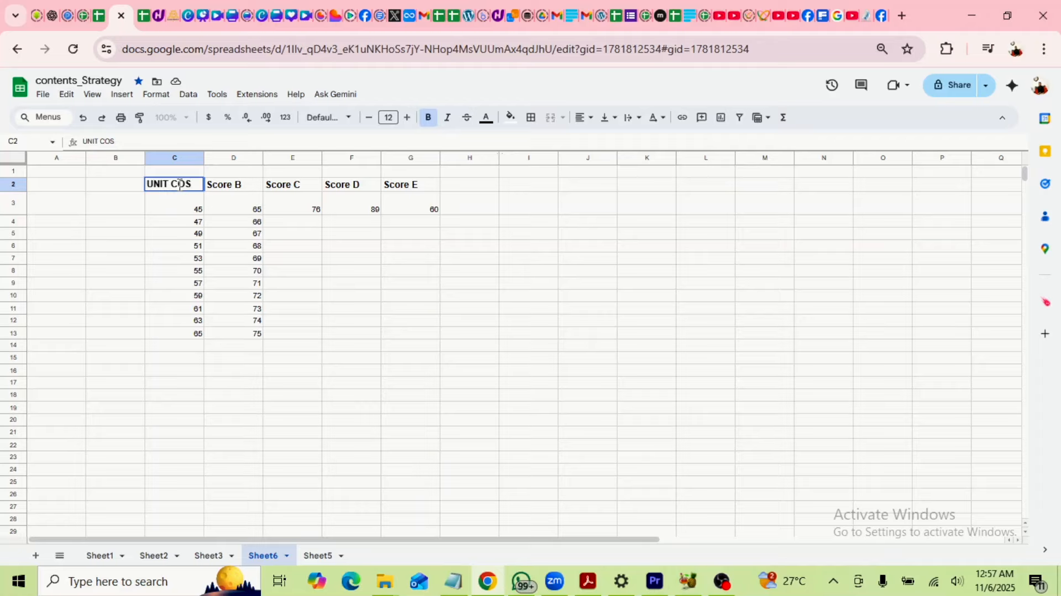
pyautogui.click(247, 188)
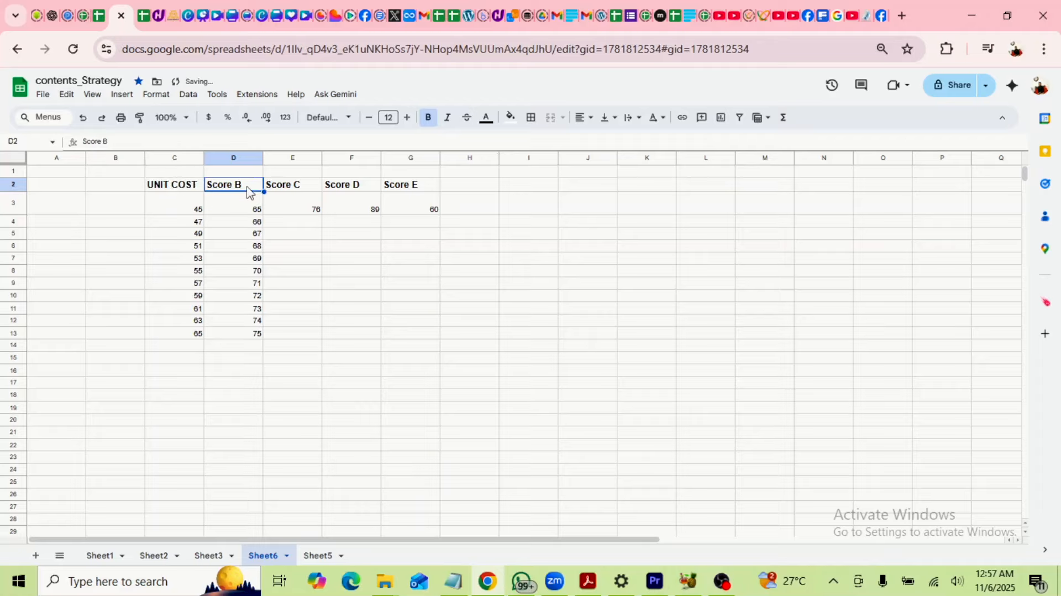
pyautogui.write('AM')
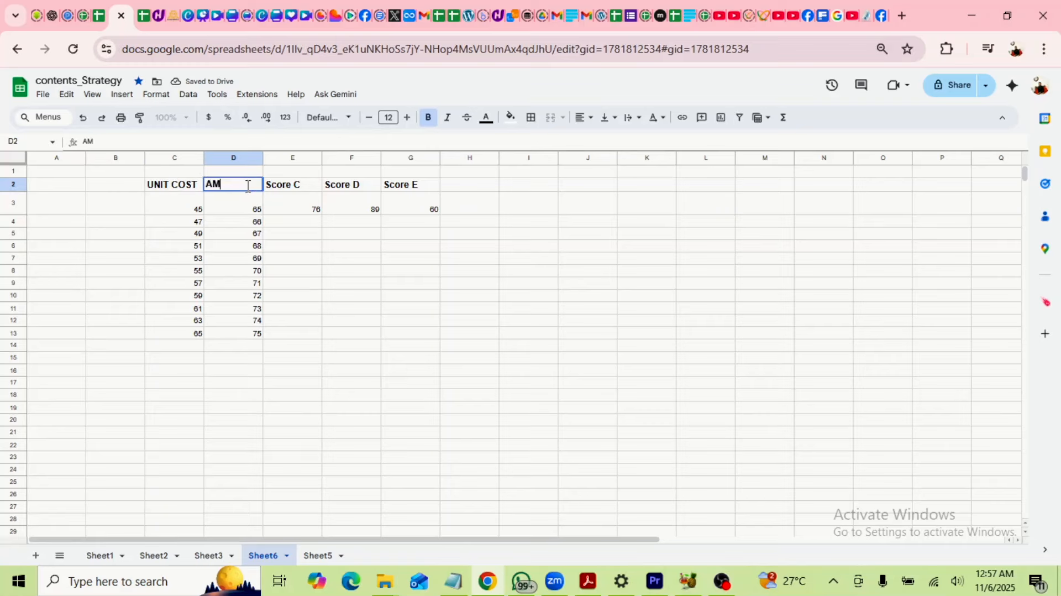
pyautogui.write('OUNT')
# Add the header TOTAL AMOUNT in cell I2.
pyautogui.click(531, 188)
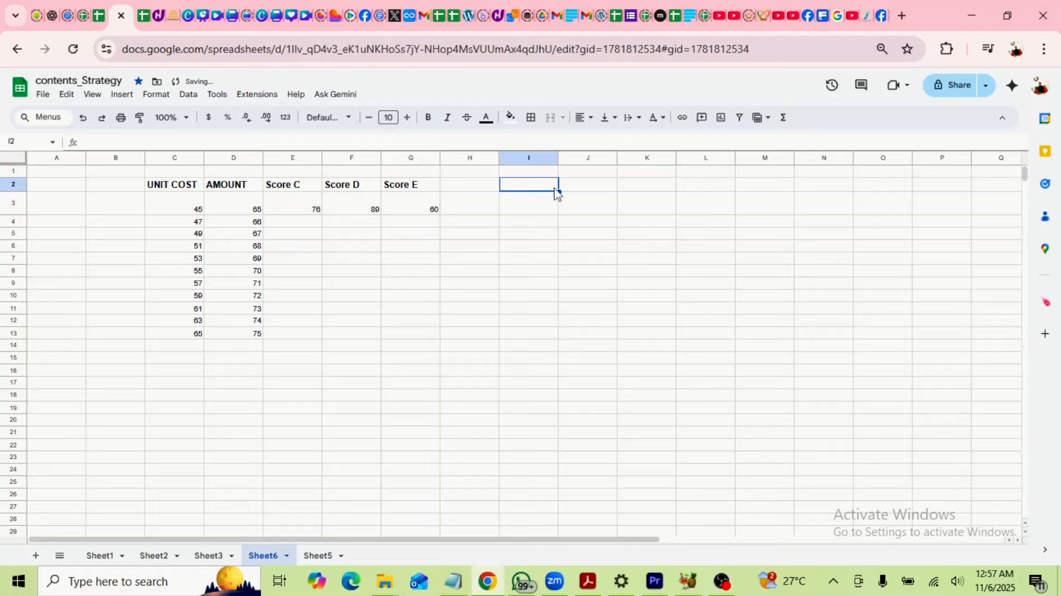
pyautogui.write('TOTAL')
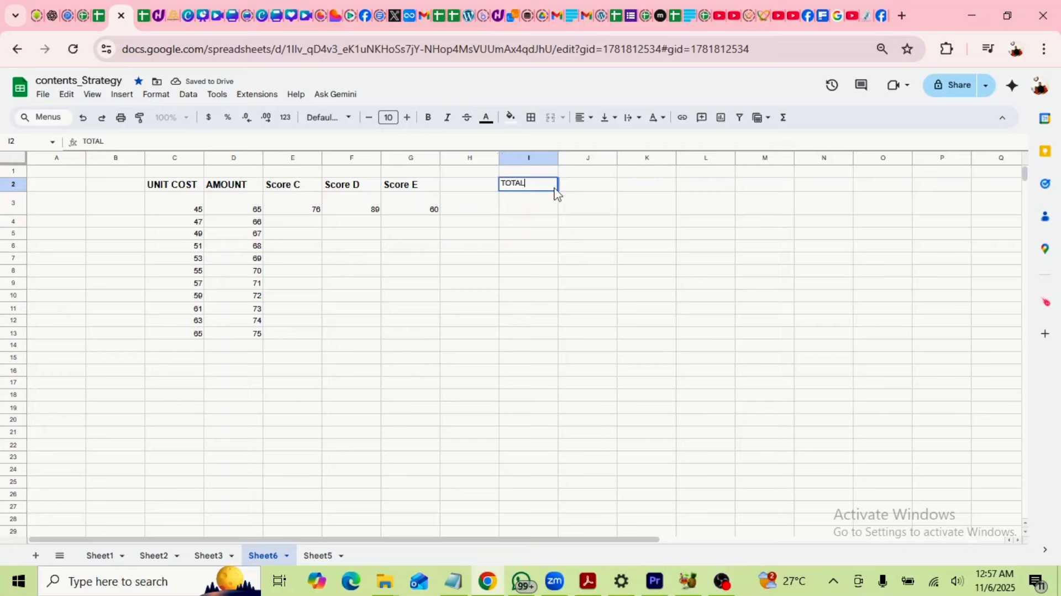
pyautogui.click(635, 234)
pyautogui.click(535, 188)
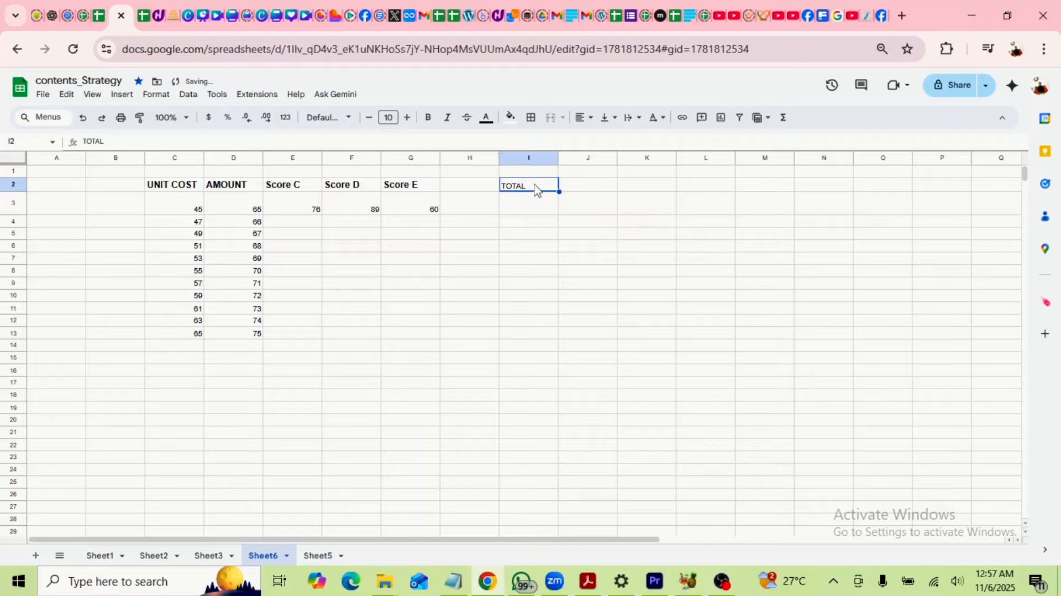
pyautogui.doubleClick(538, 185)
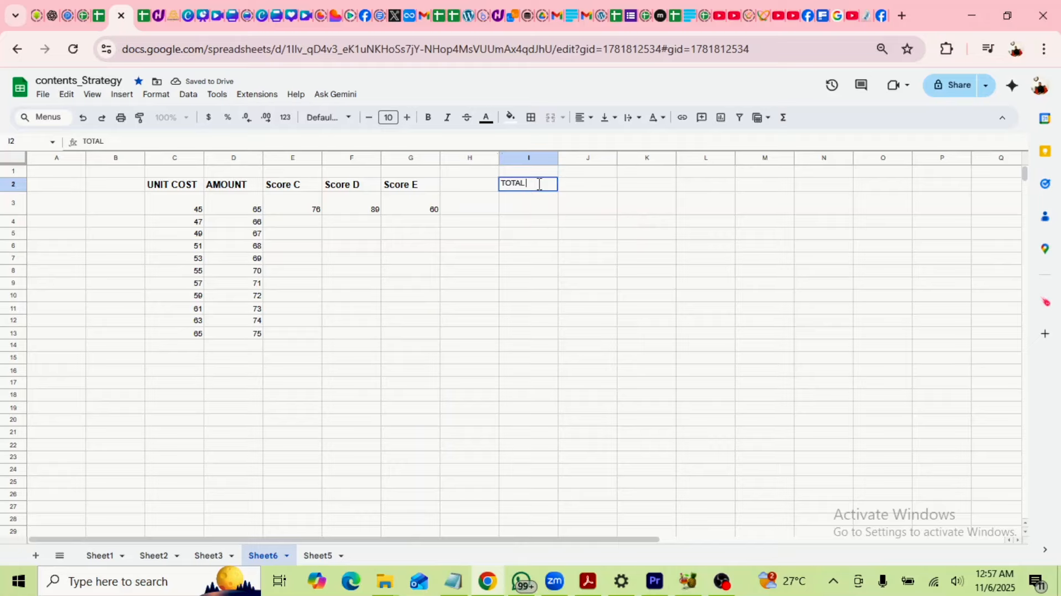
pyautogui.write('AMOUNT')
pyautogui.click(564, 235)
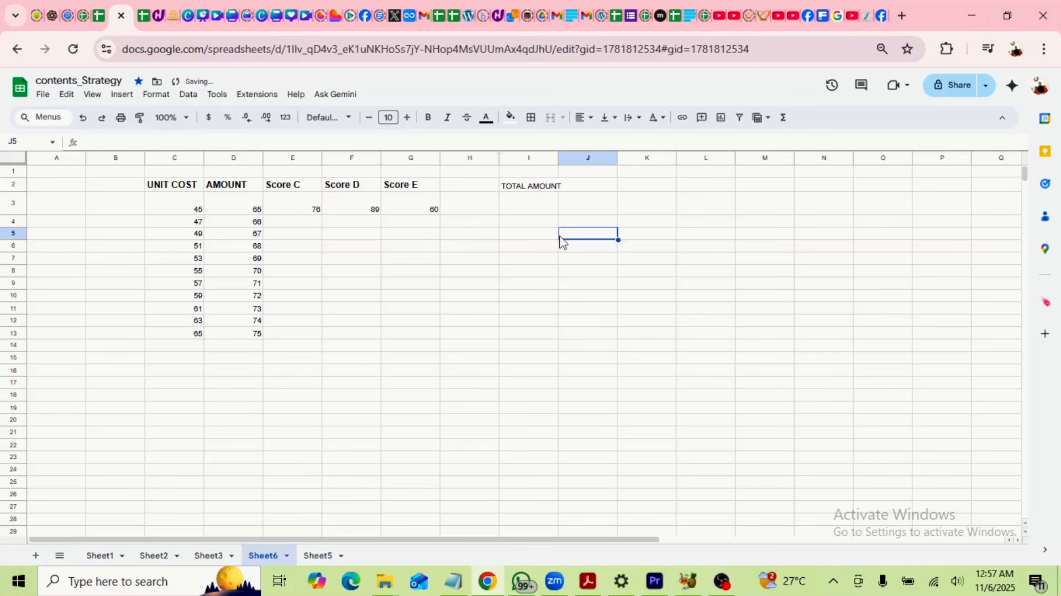
pyautogui.click(544, 187)
# Make the TOTAL AMOUNT header bold at size 12 and widen column I.
pyautogui.click(428, 118)
pyautogui.click(544, 224)
pyautogui.moveTo(558, 158); pyautogui.dragTo(580, 158)
pyautogui.click(407, 118)
pyautogui.click(527, 187)
pyautogui.click(407, 117)
pyautogui.click(407, 117)
pyautogui.click(539, 209)
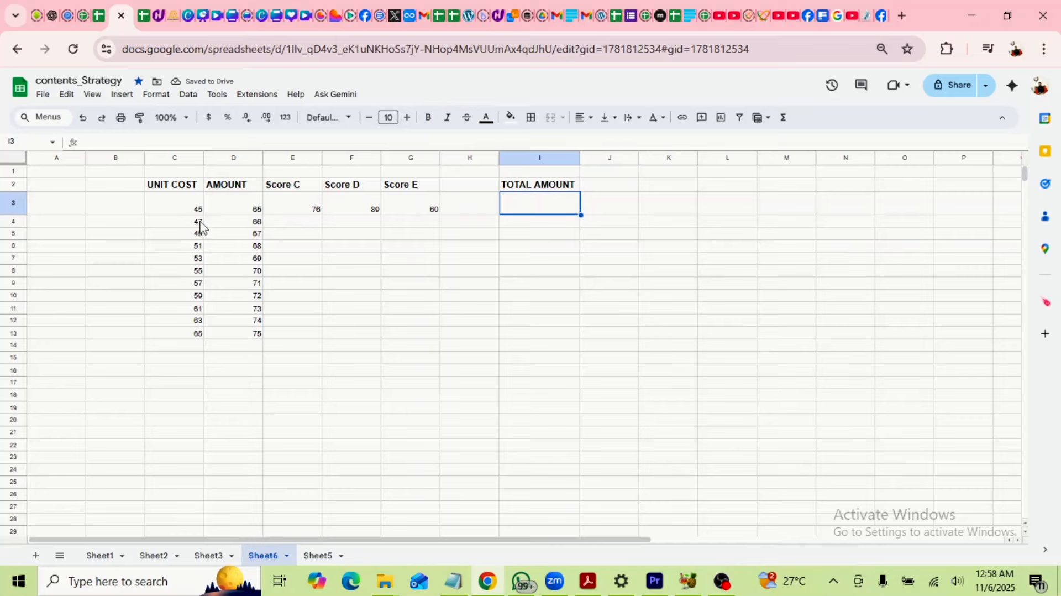
# Enter =C3*D3 in I3, declining the suggested SUM, so it shows 2925.
pyautogui.click(203, 226)
pyautogui.click(255, 224)
pyautogui.click(543, 208)
pyautogui.write('=')
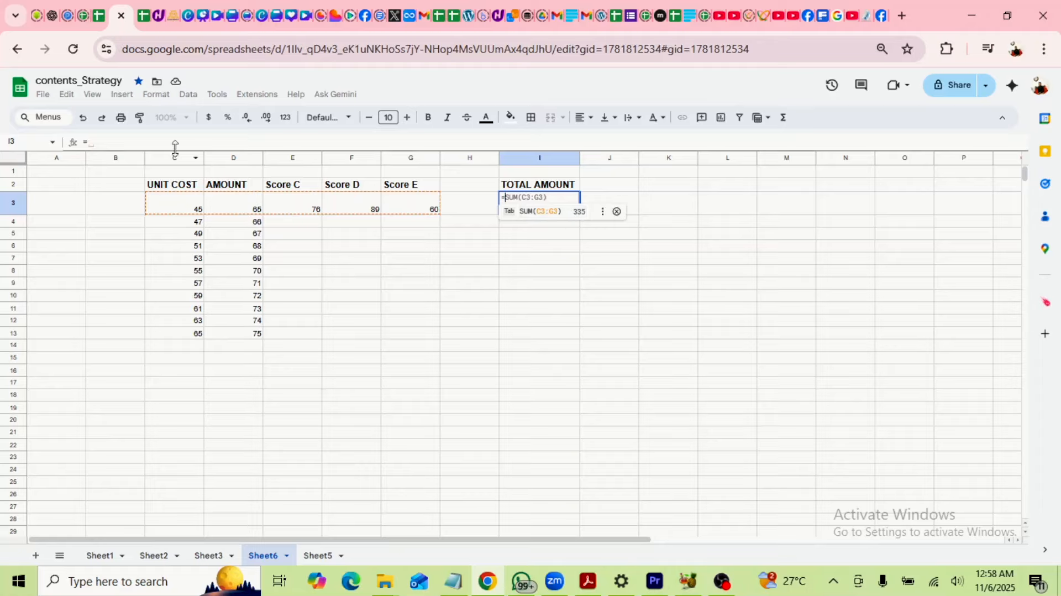
pyautogui.click(523, 198)
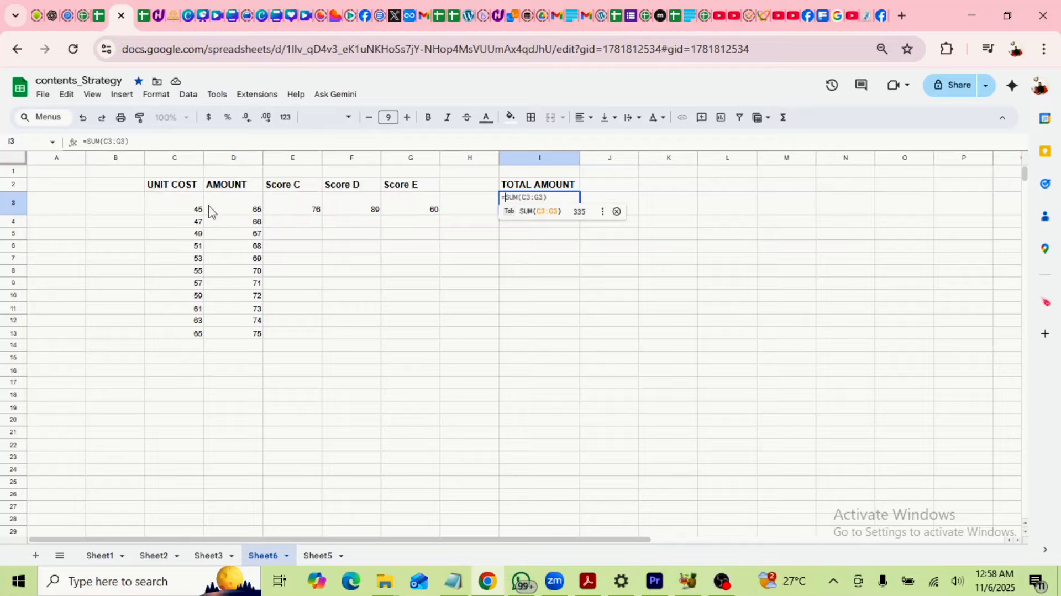
pyautogui.click(185, 210)
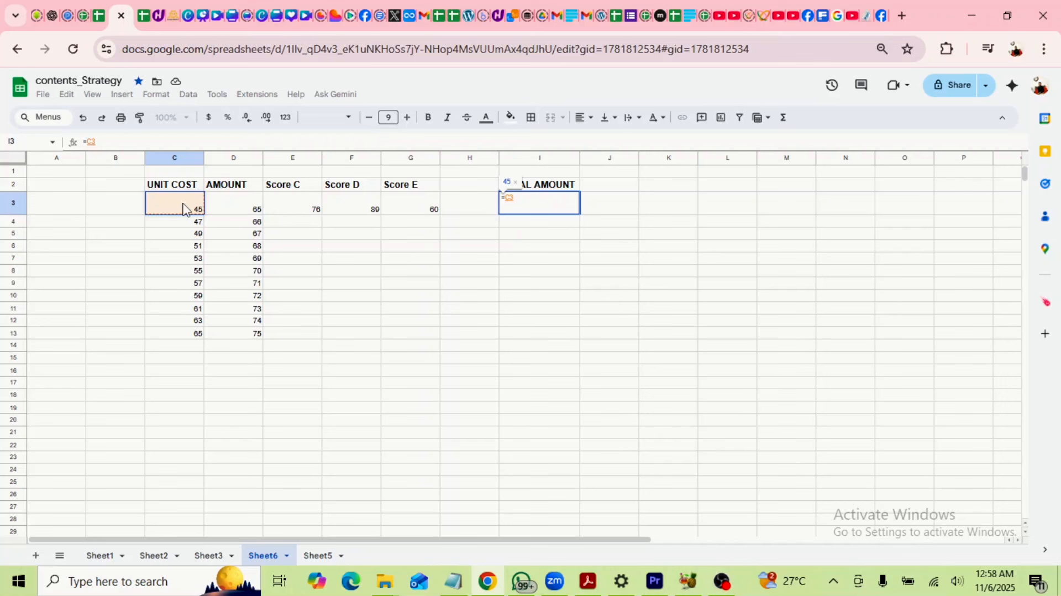
pyautogui.write('*')
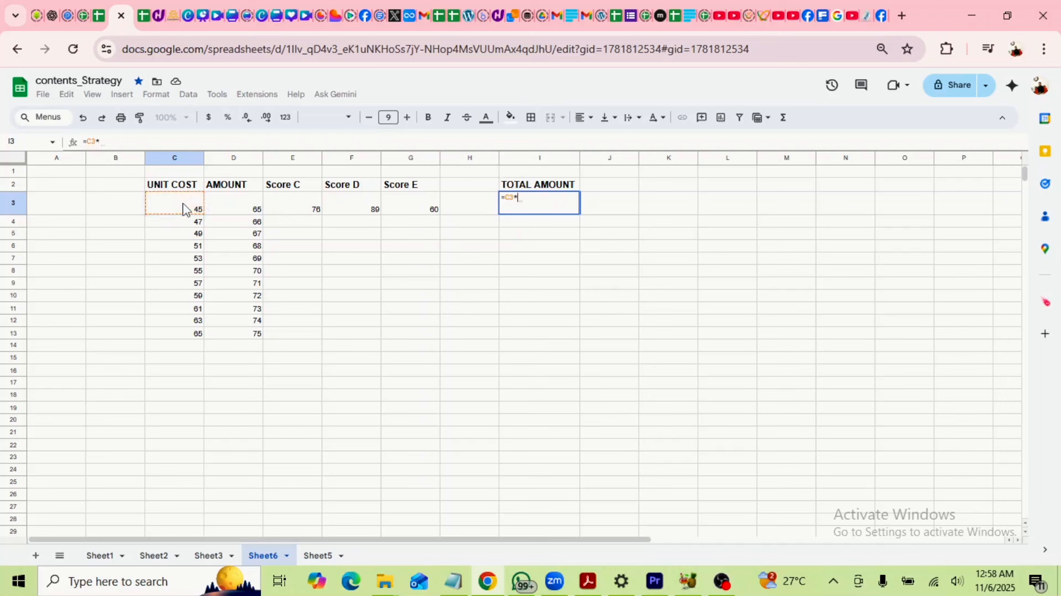
pyautogui.click(242, 211)
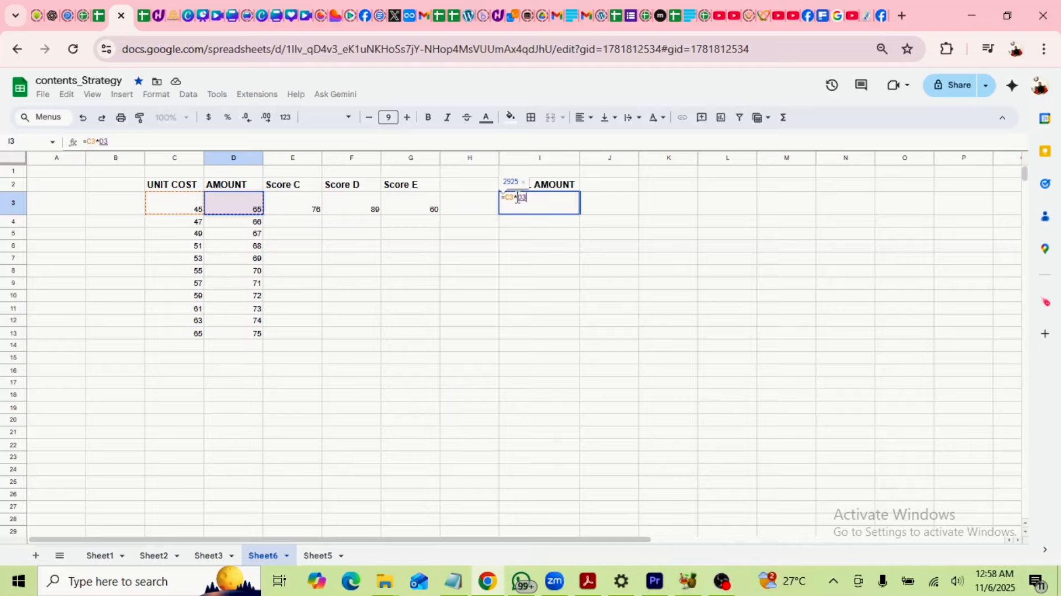
pyautogui.moveTo(528, 197); pyautogui.dragTo(496, 201)
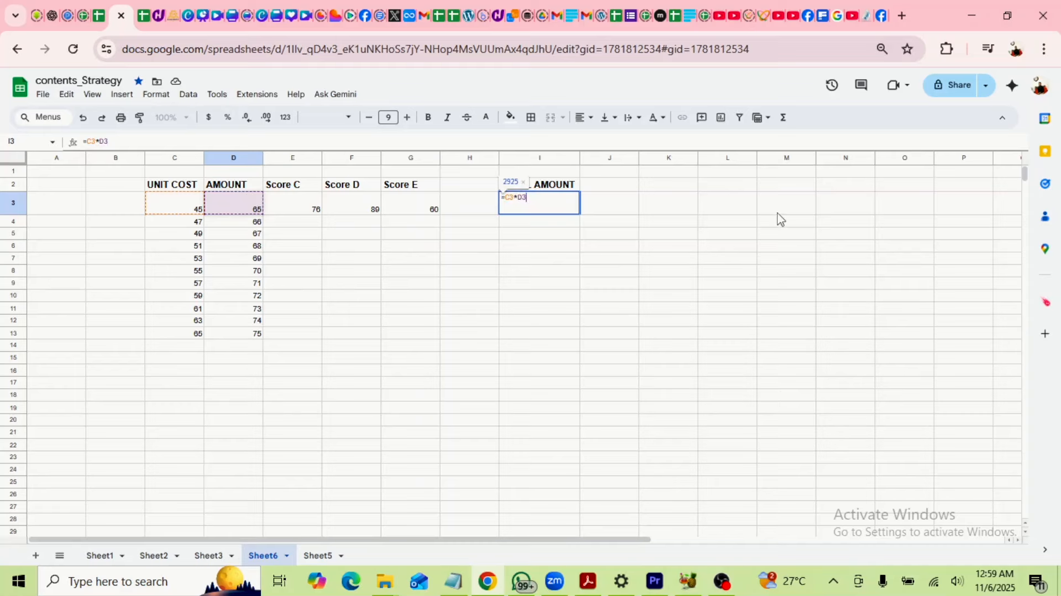
pyautogui.press('Return')
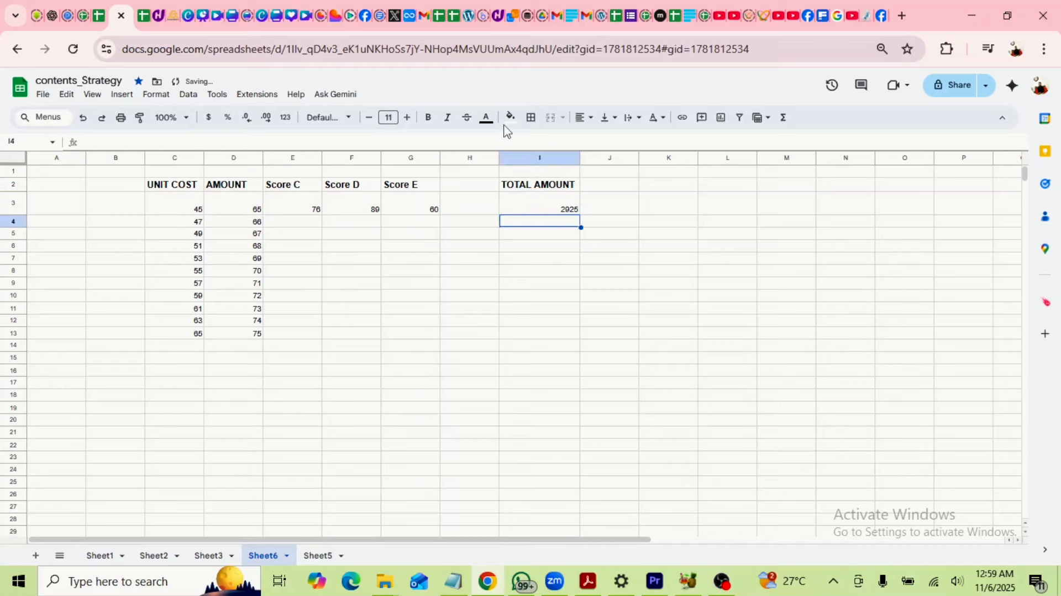
# Review the I3 total formula, then start and cancel a manual formula in I4.
pyautogui.click(567, 213)
pyautogui.moveTo(175, 211); pyautogui.dragTo(239, 211)
pyautogui.click(537, 234)
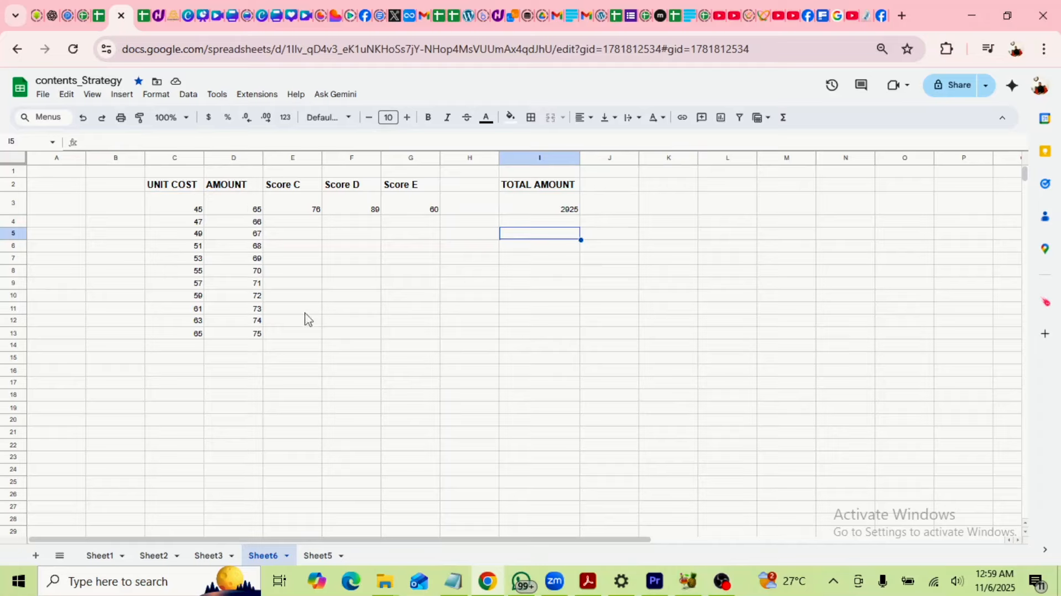
pyautogui.click(566, 224)
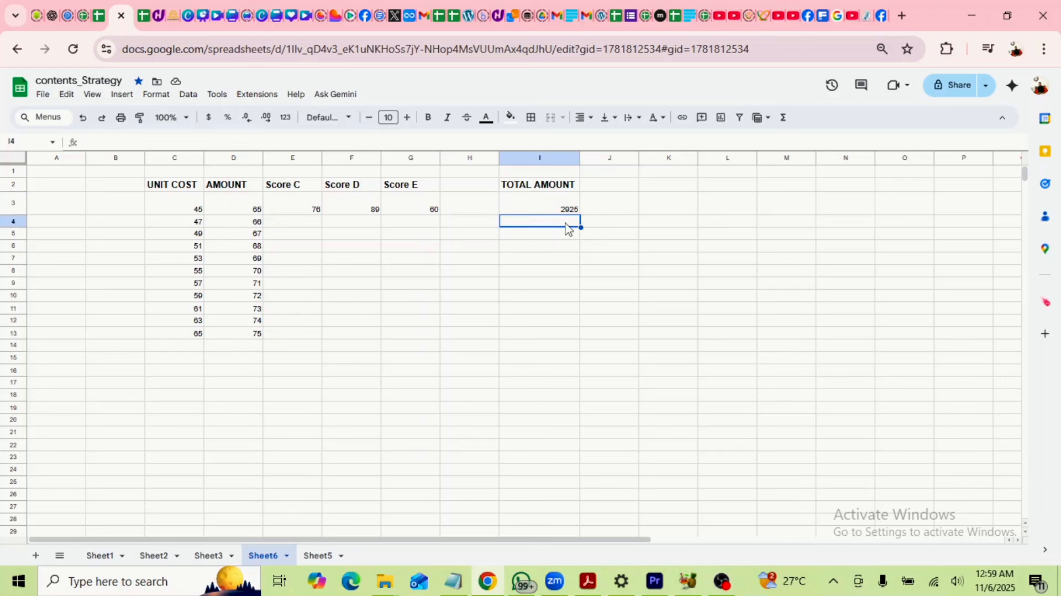
pyautogui.write('=')
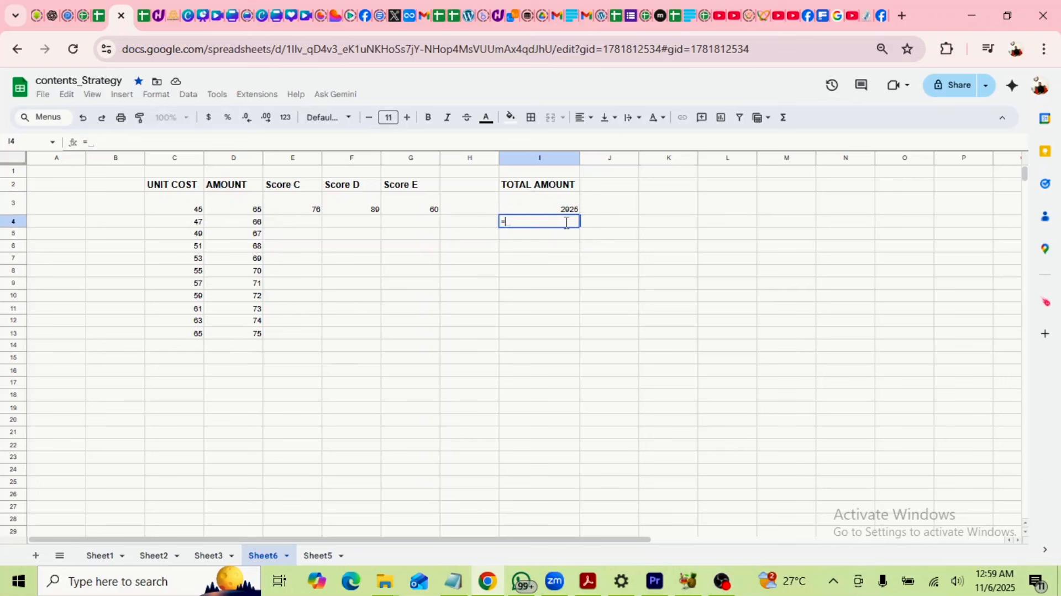
pyautogui.click(238, 224)
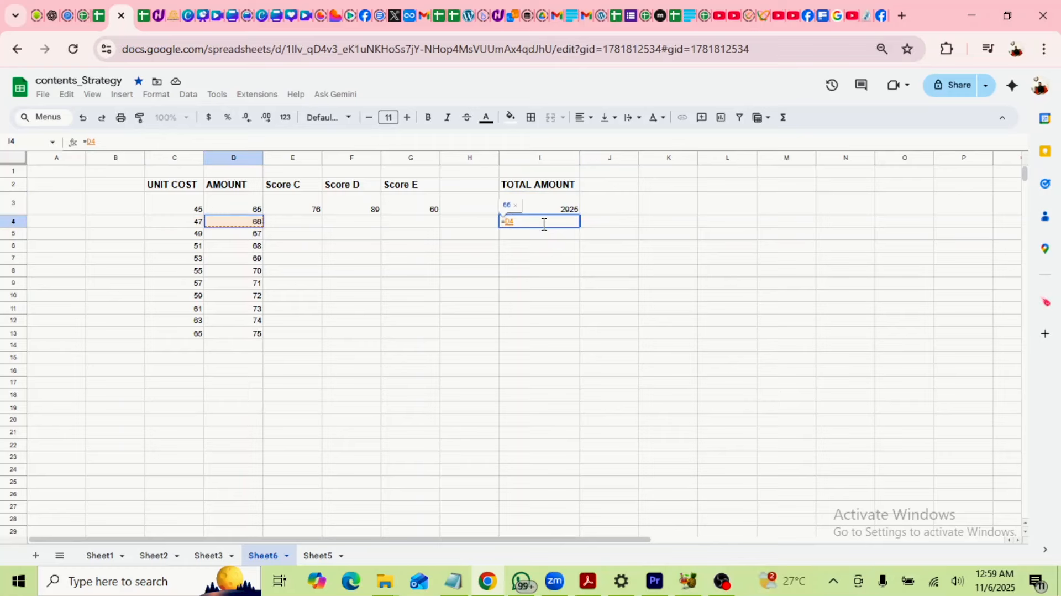
pyautogui.press('Escape')
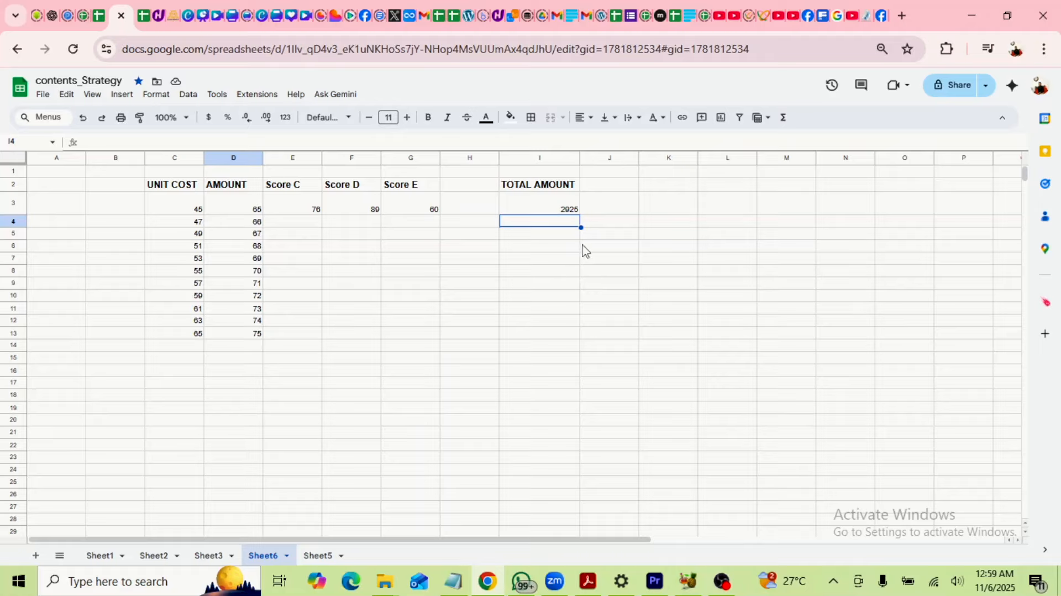
# Copy the I3 UNIT COST × AMOUNT formula down to I13, giving 2925 to 4875.
pyautogui.click(574, 210)
pyautogui.moveTo(580, 214); pyautogui.dragTo(578, 338)
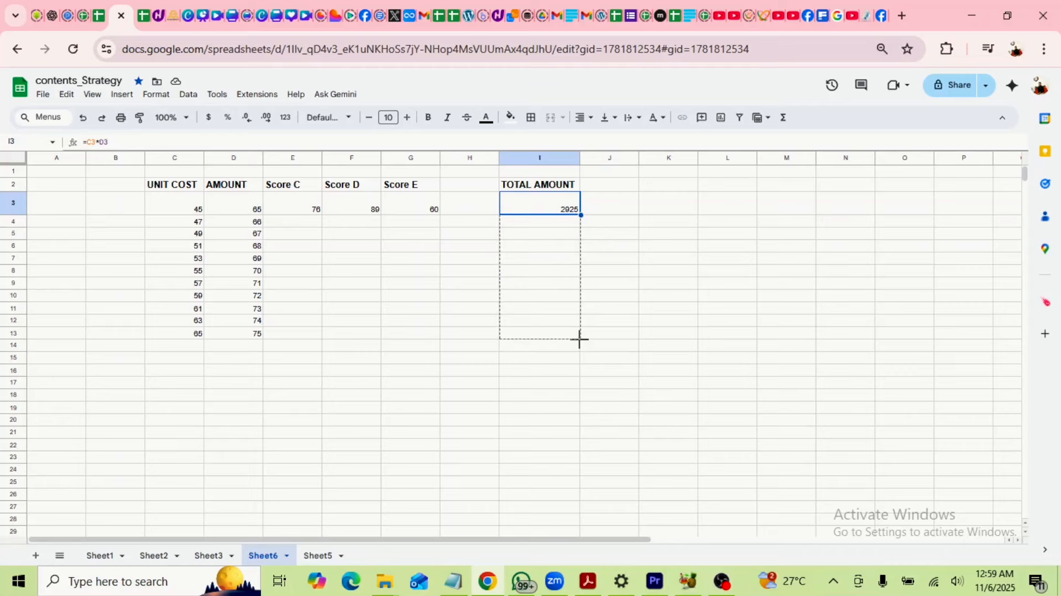
pyautogui.moveTo(579, 339); pyautogui.dragTo(578, 339)
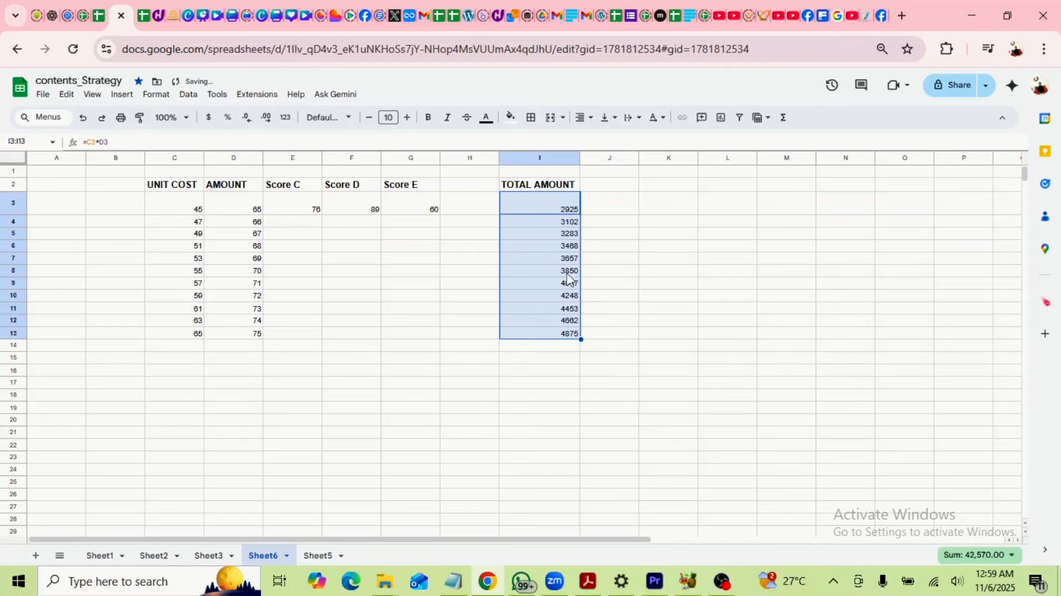
pyautogui.click(564, 321)
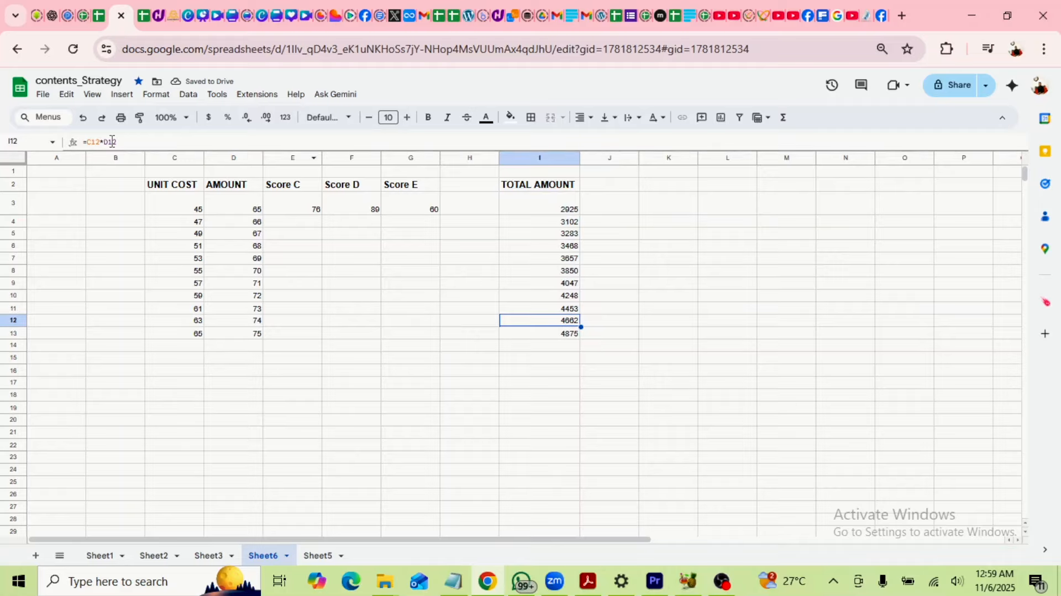
pyautogui.moveTo(134, 144); pyautogui.dragTo(71, 147)
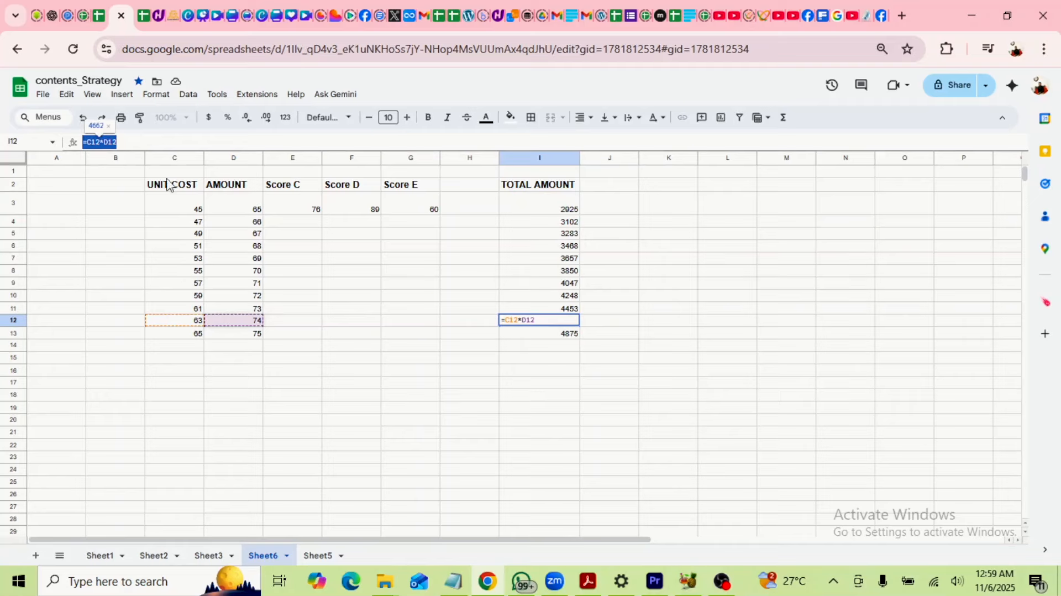
pyautogui.click(605, 284)
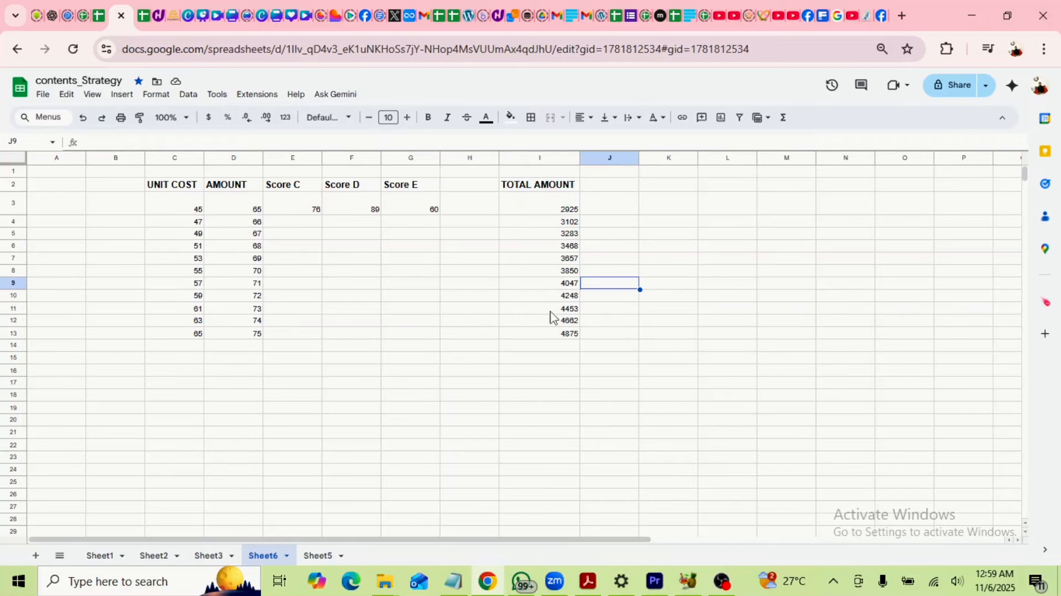
# Make header row 2 taller.
pyautogui.click(554, 210)
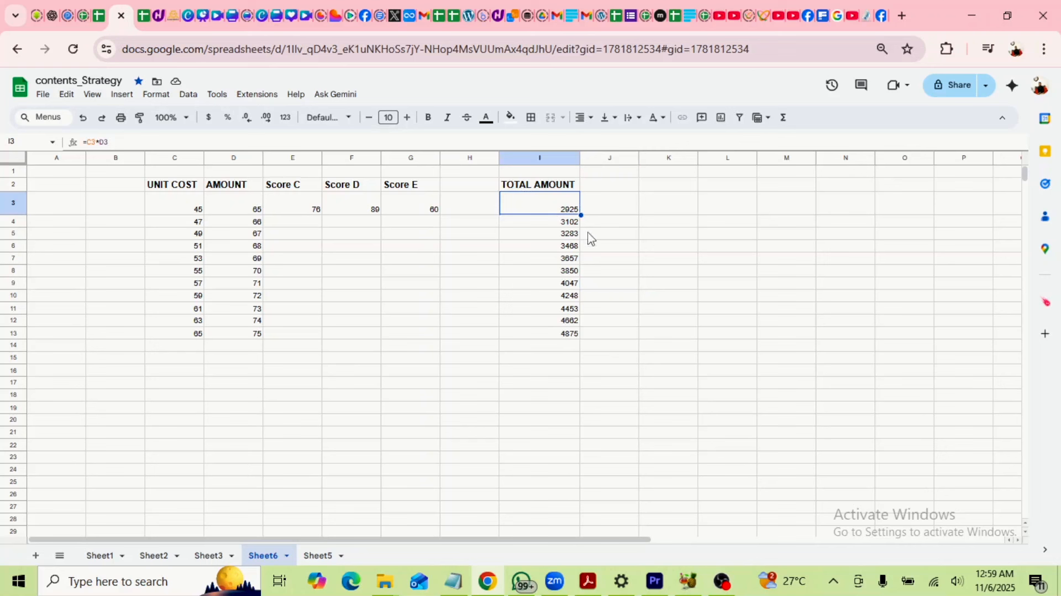
pyautogui.click(632, 214)
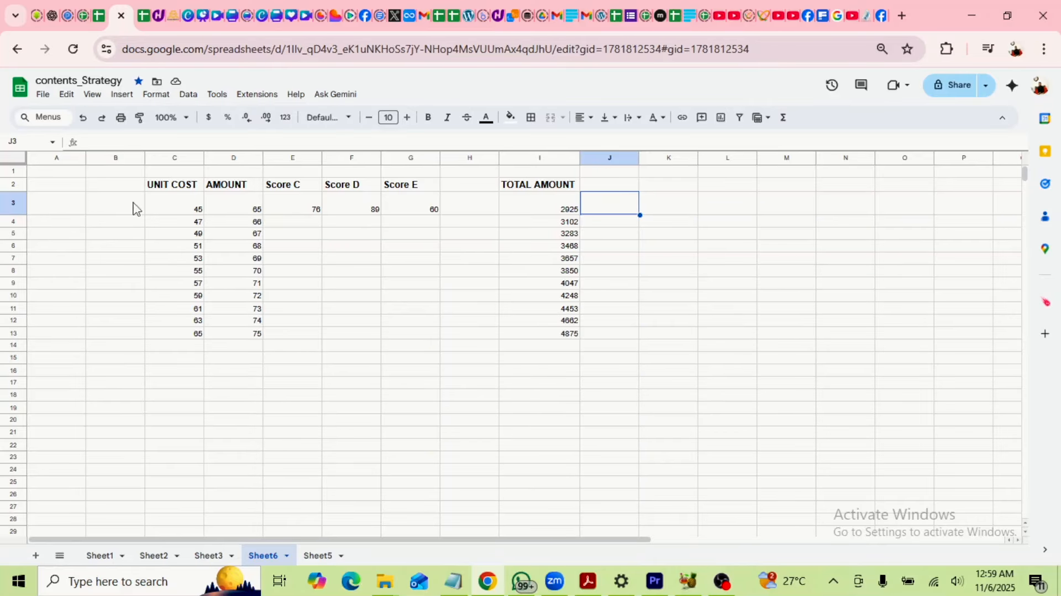
pyautogui.moveTo(13, 192); pyautogui.dragTo(16, 208)
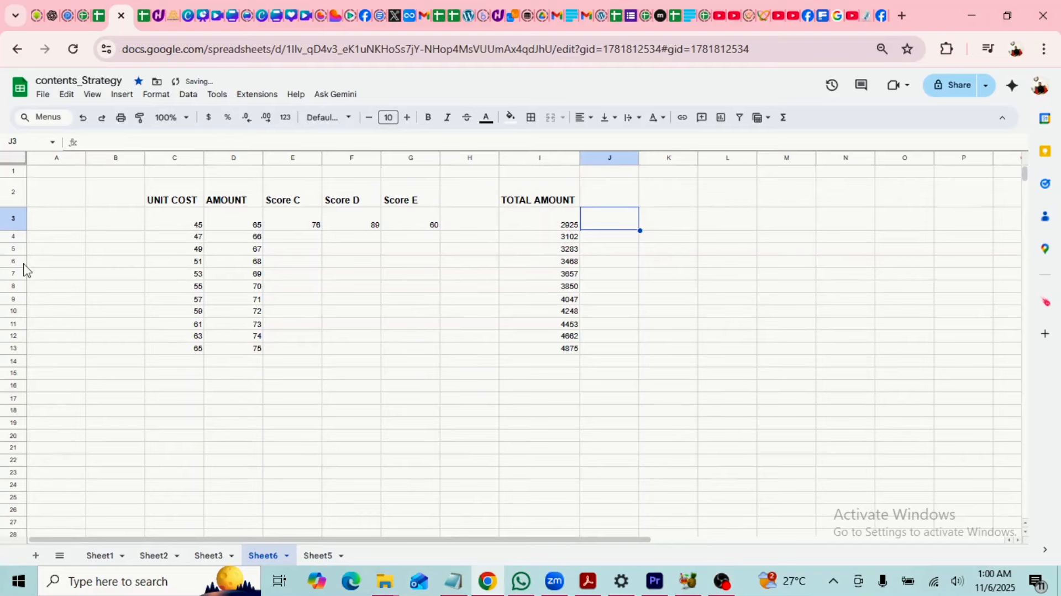
# Fill the header cells C2:I2, UNIT COST to TOTAL AMOUNT, light blue.
pyautogui.moveTo(263, 205); pyautogui.dragTo(559, 201)
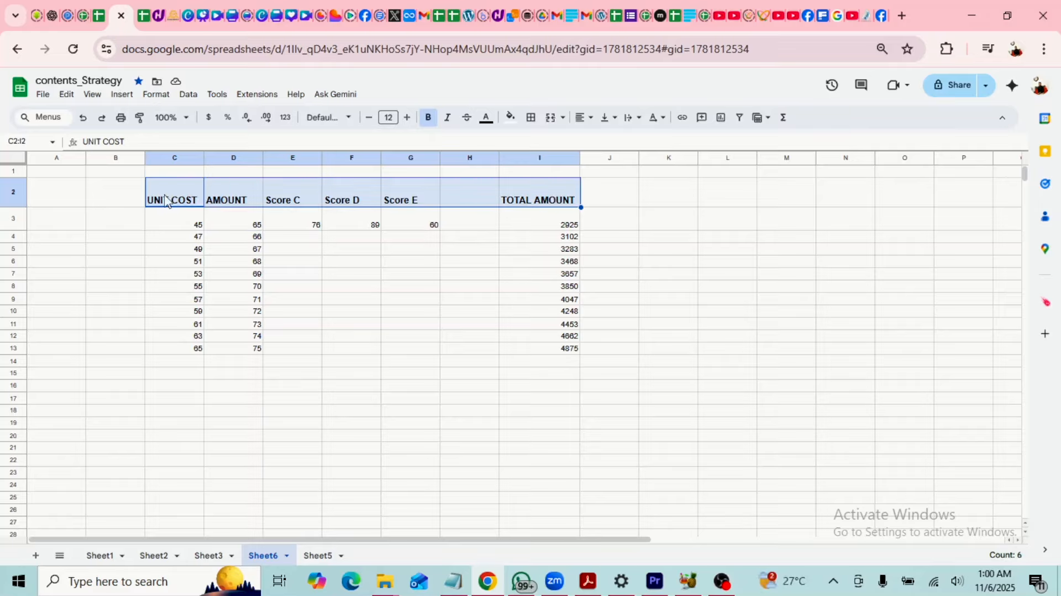
pyautogui.click(511, 122)
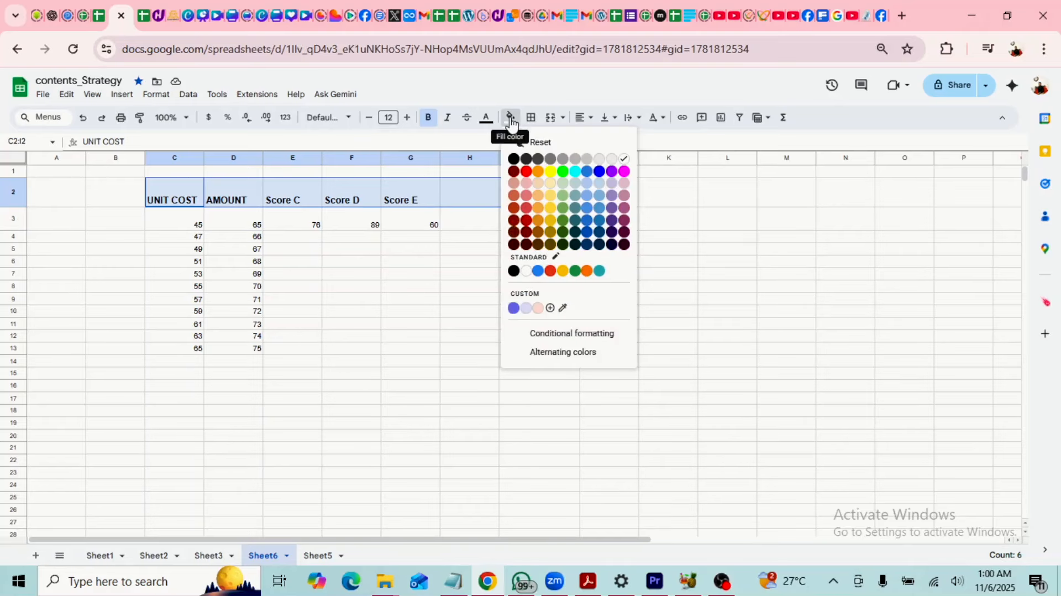
pyautogui.click(601, 201)
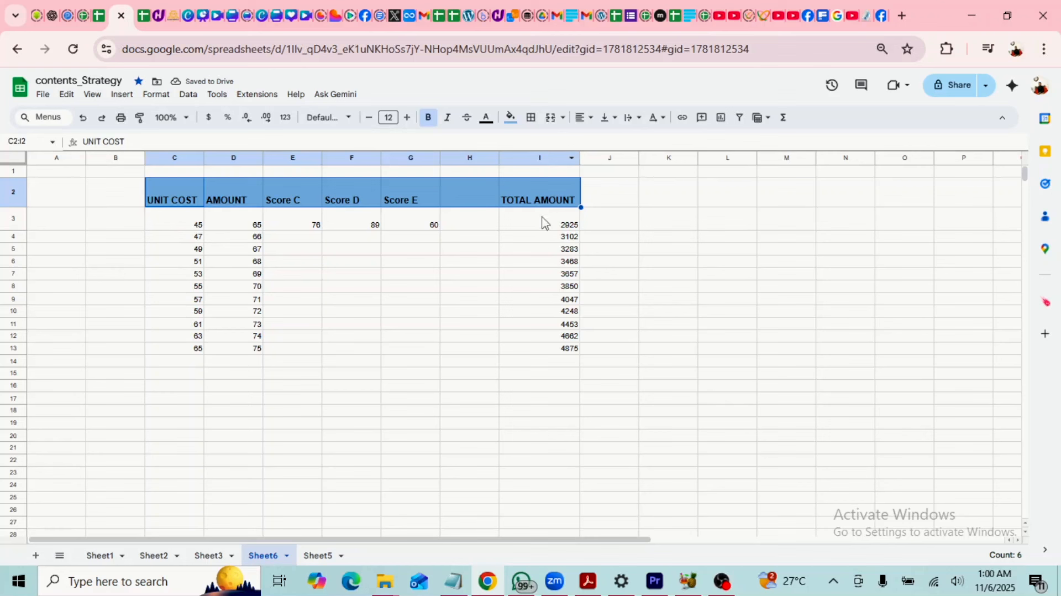
# Give the TOTAL AMOUNT column I2:I13 a dark blue fill with white text.
pyautogui.click(553, 204)
pyautogui.moveTo(562, 298); pyautogui.dragTo(562, 358)
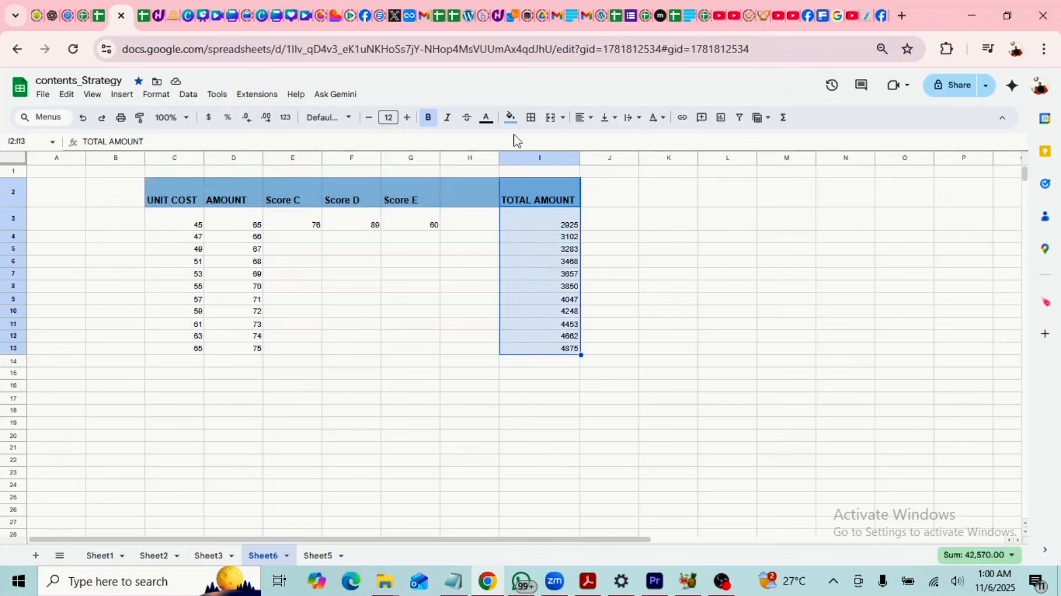
pyautogui.click(511, 117)
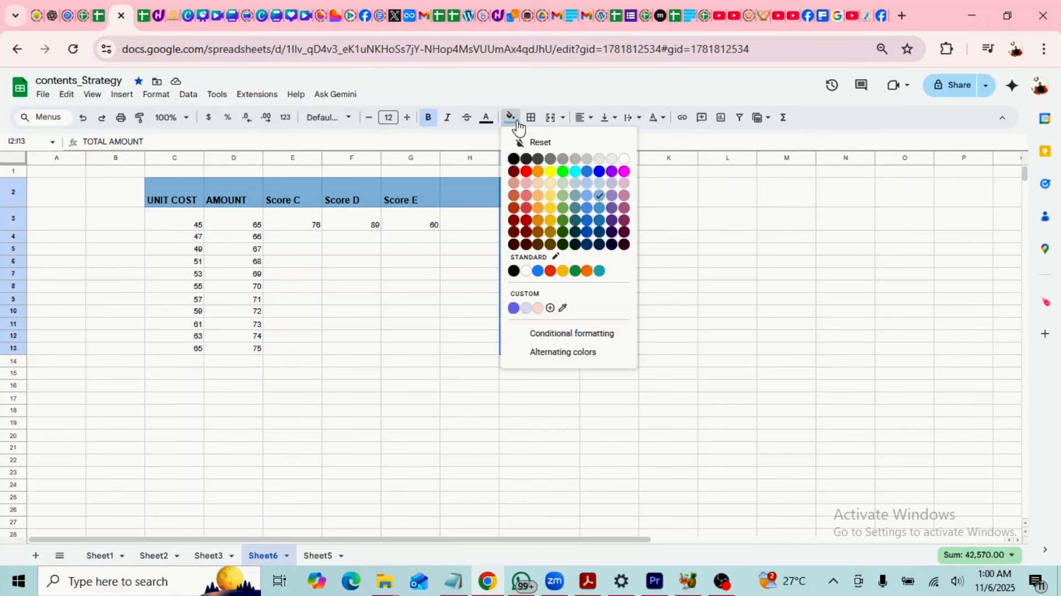
pyautogui.click(612, 221)
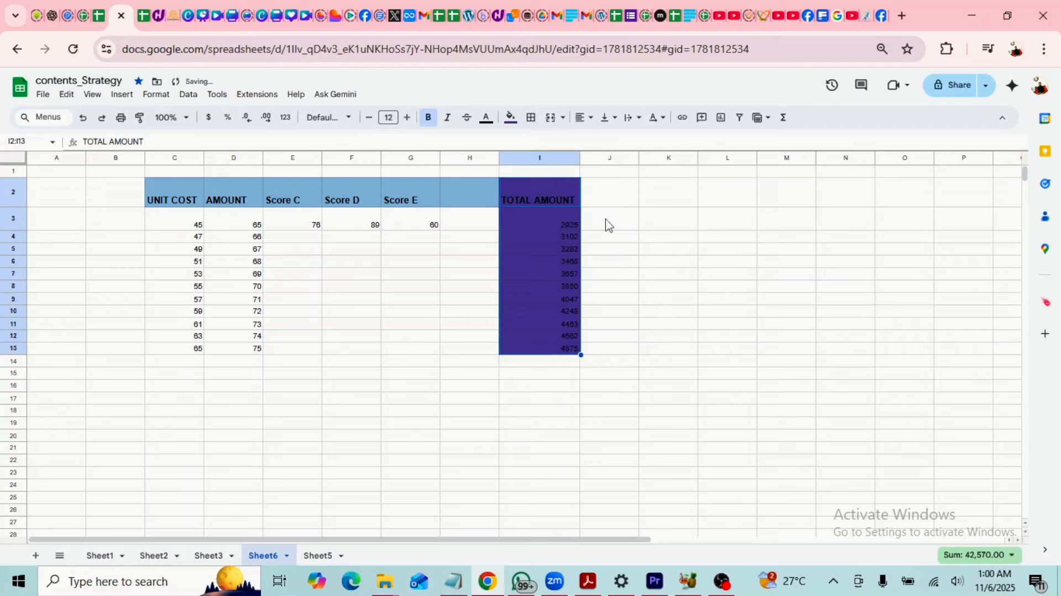
pyautogui.click(510, 117)
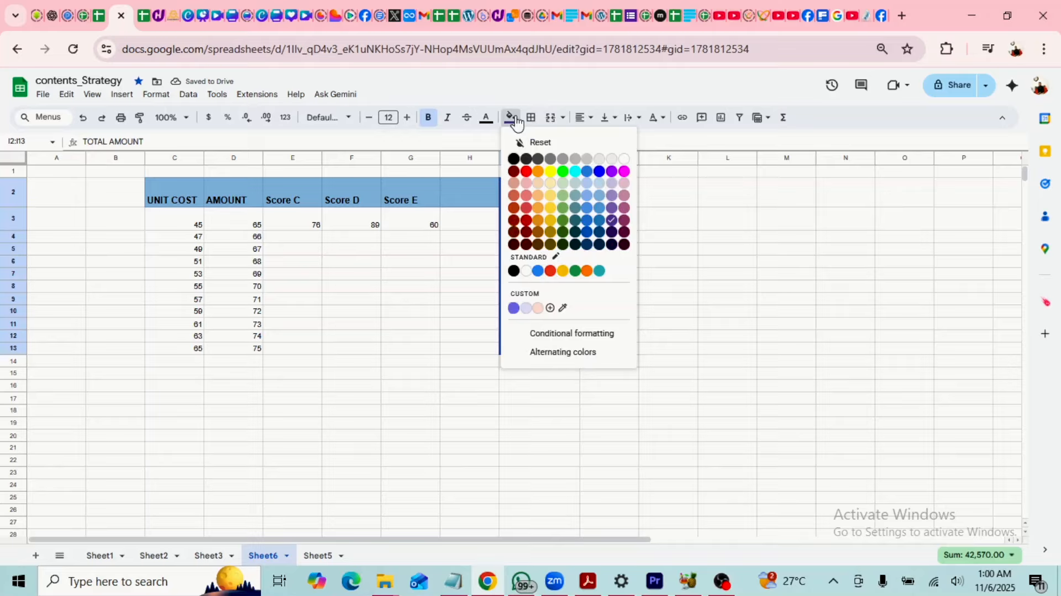
pyautogui.click(599, 233)
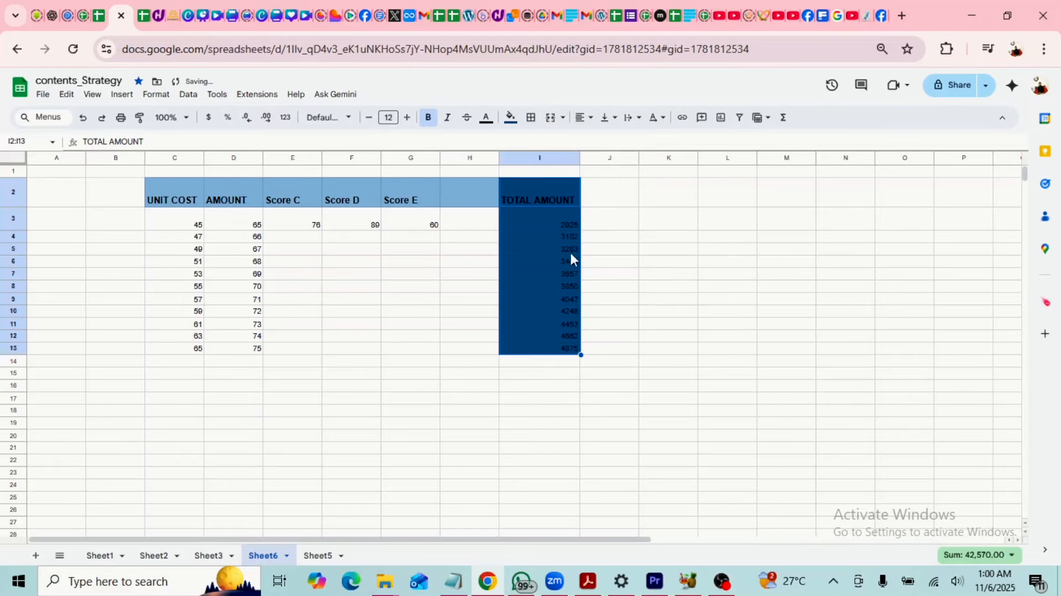
pyautogui.click(486, 117)
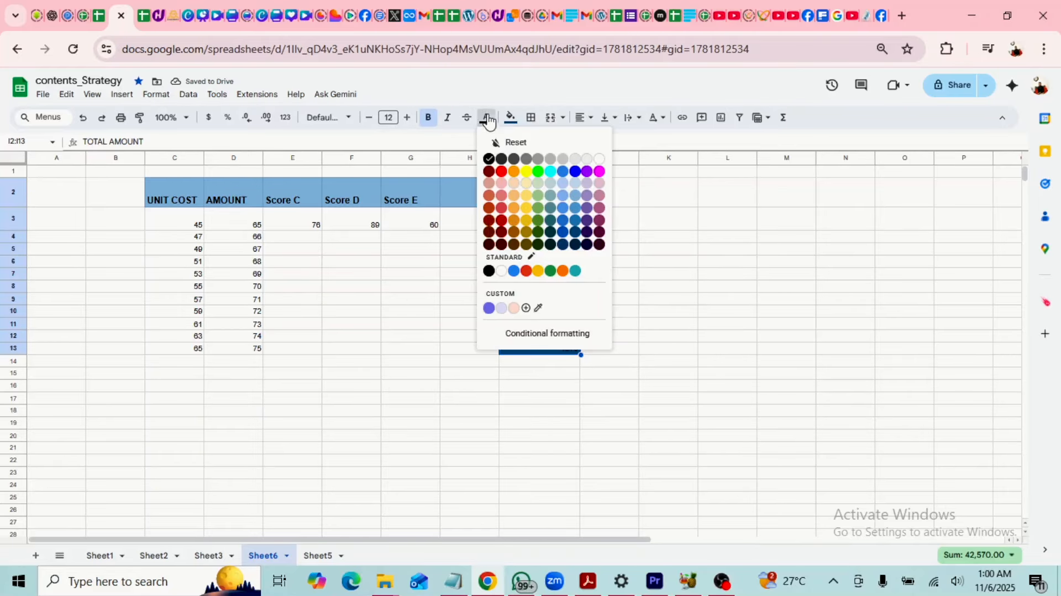
pyautogui.click(598, 160)
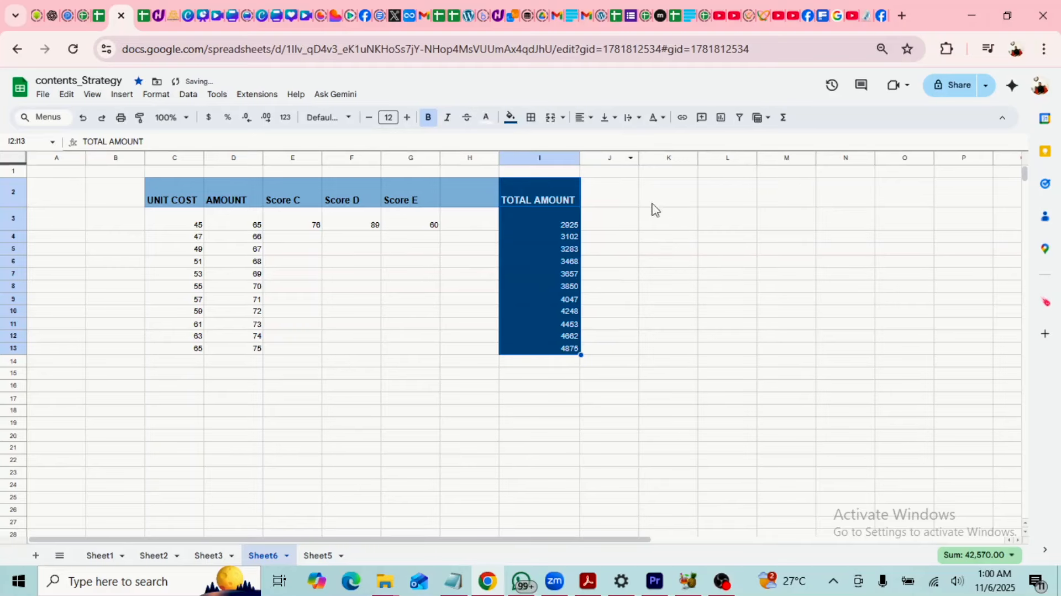
pyautogui.click(682, 265)
pyautogui.click(704, 350)
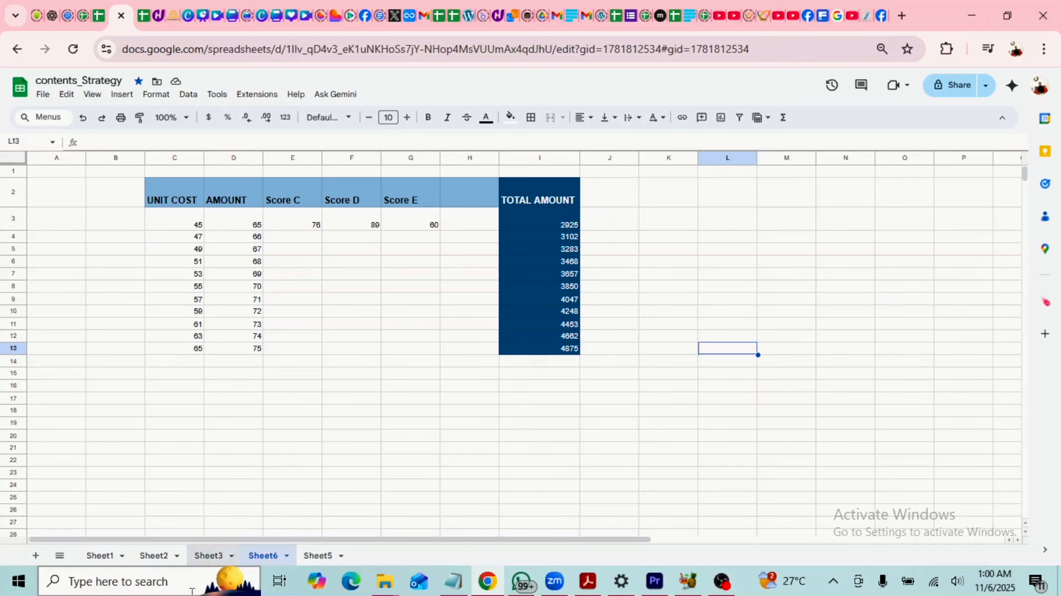
# Copy the Age Group, Gender and Monthly Essentials Spend columns A1:C18 on Sheet2.
pyautogui.click(155, 558)
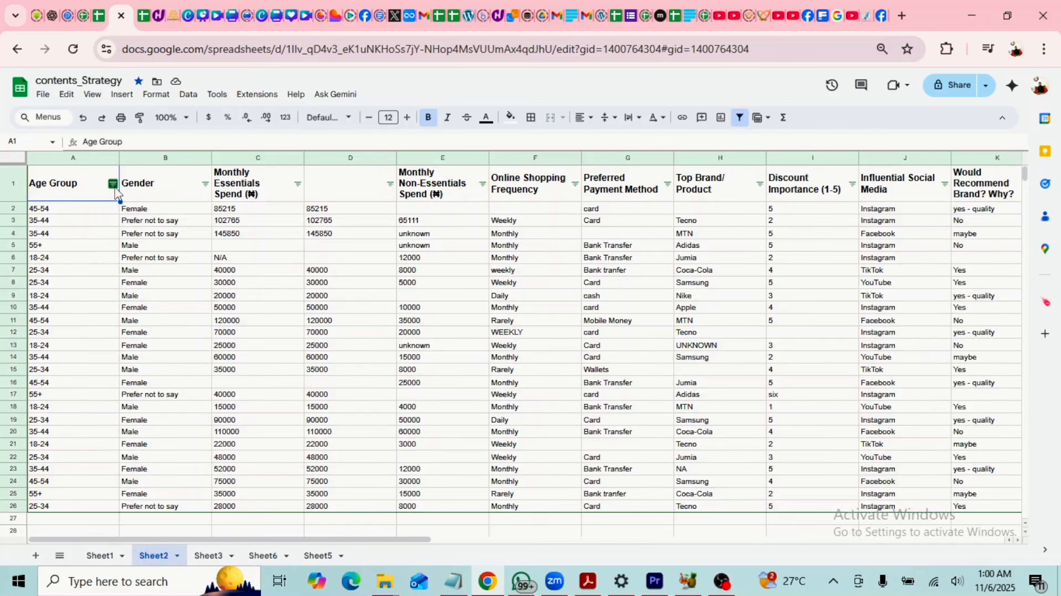
pyautogui.moveTo(50, 179); pyautogui.dragTo(293, 411)
pyautogui.hotkey('ctrl', 'c')
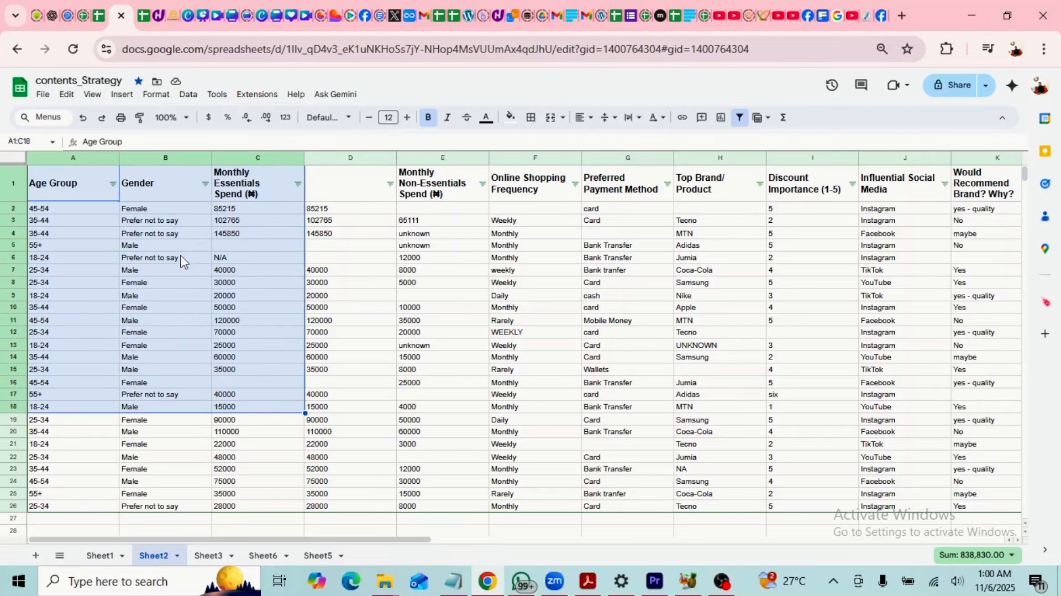
pyautogui.rightClick(183, 226)
pyautogui.click(211, 188)
# Return to Sheet6 and choose K2 as the paste destination.
pyautogui.click(310, 557)
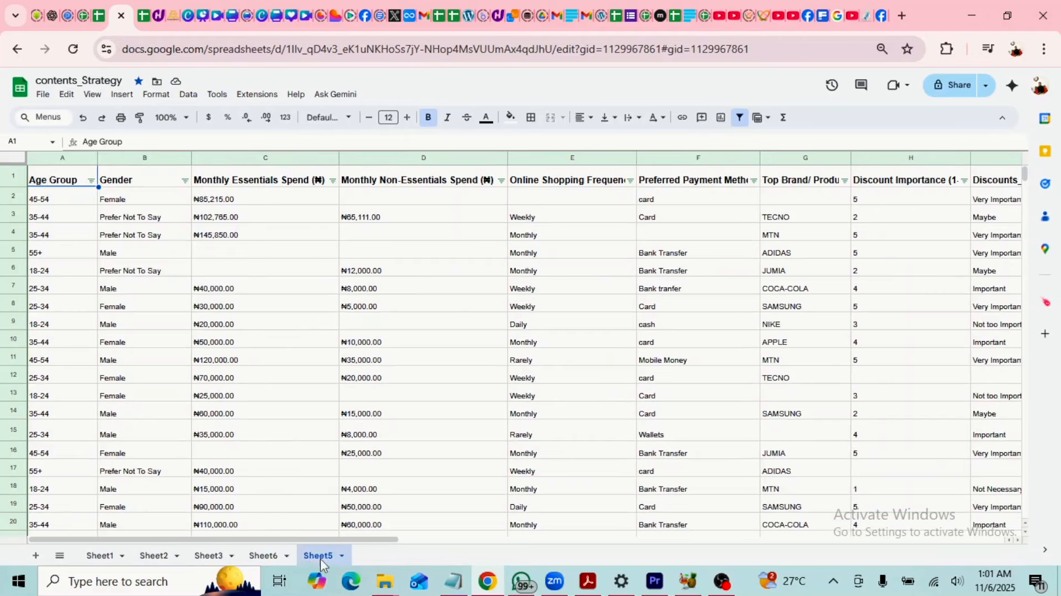
pyautogui.click(270, 558)
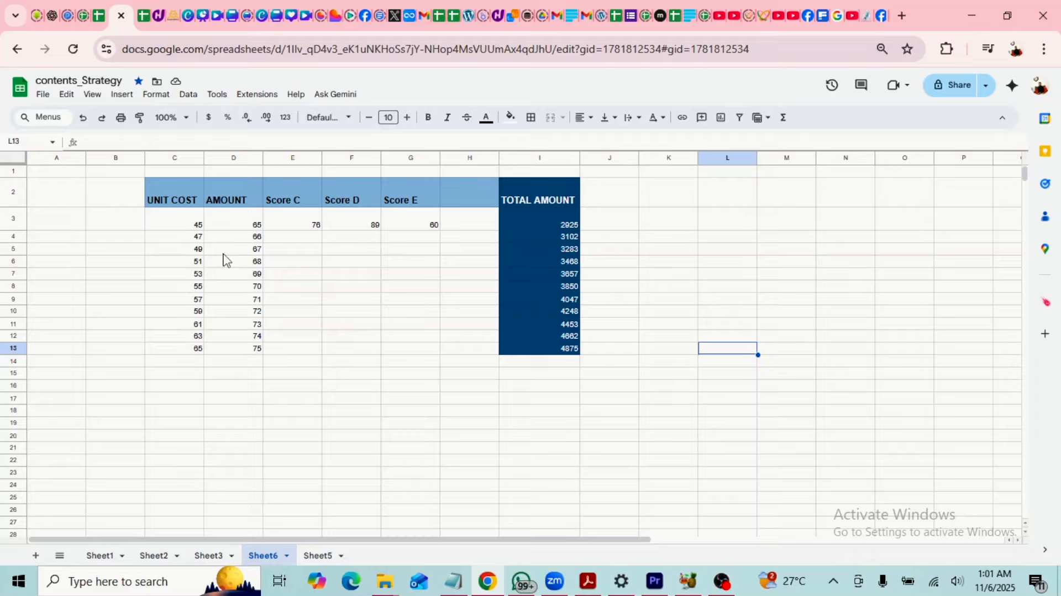
pyautogui.click(686, 195)
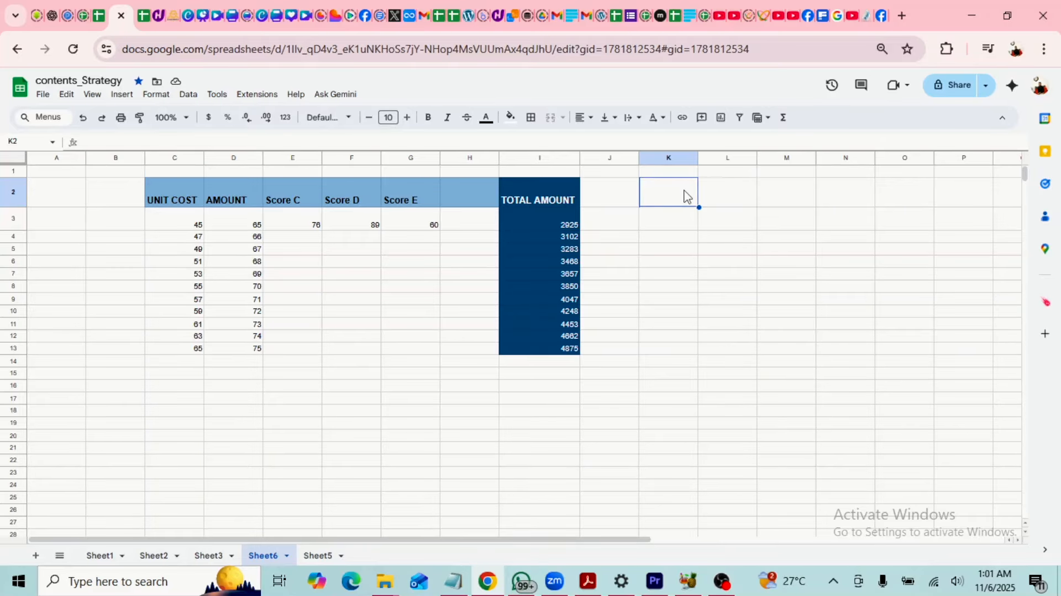
pyautogui.rightClick(686, 195)
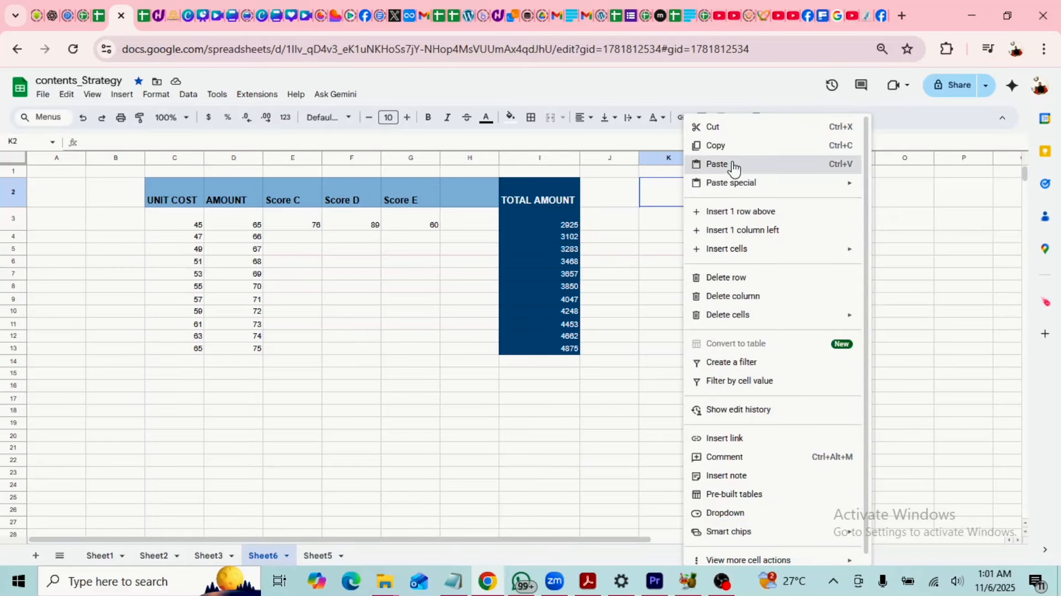
# Paste the survey columns into K2 and resize columns K, L and M to fit.
pyautogui.click(716, 164)
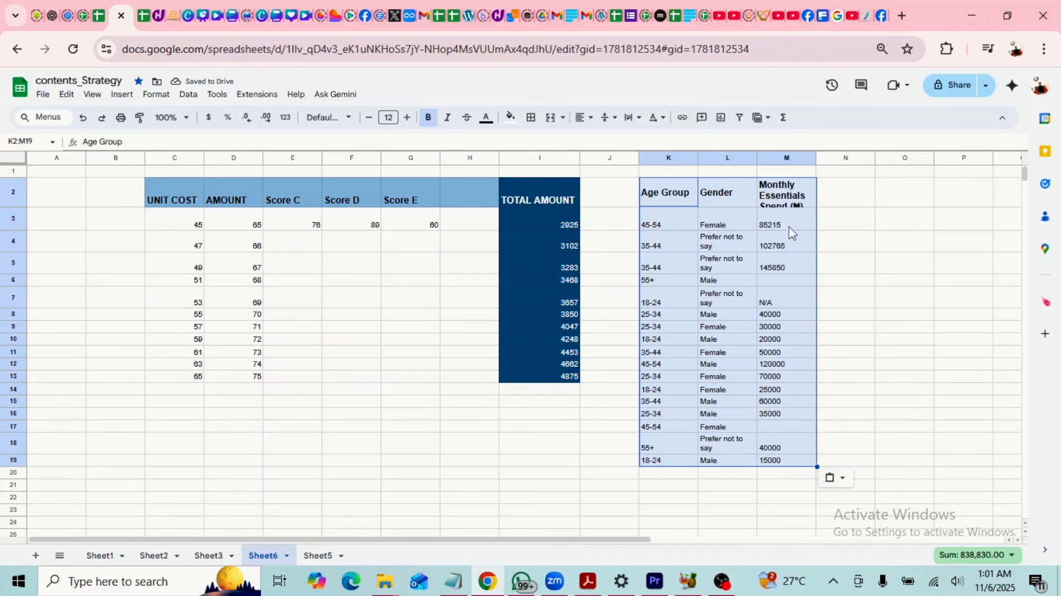
pyautogui.moveTo(818, 159); pyautogui.dragTo(883, 161)
pyautogui.moveTo(758, 157); pyautogui.dragTo(797, 156)
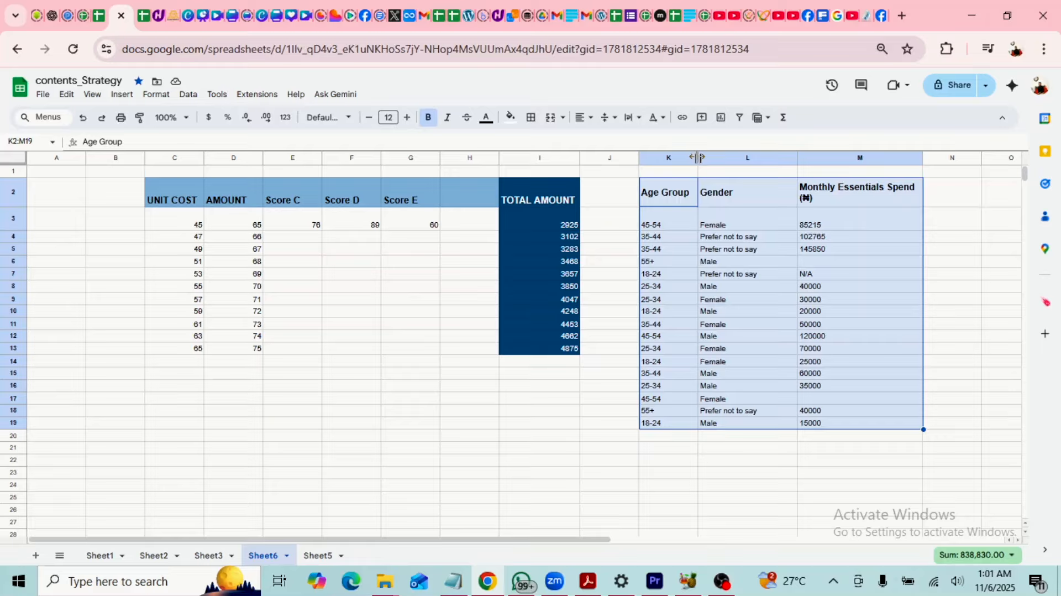
pyautogui.moveTo(699, 158); pyautogui.dragTo(740, 160)
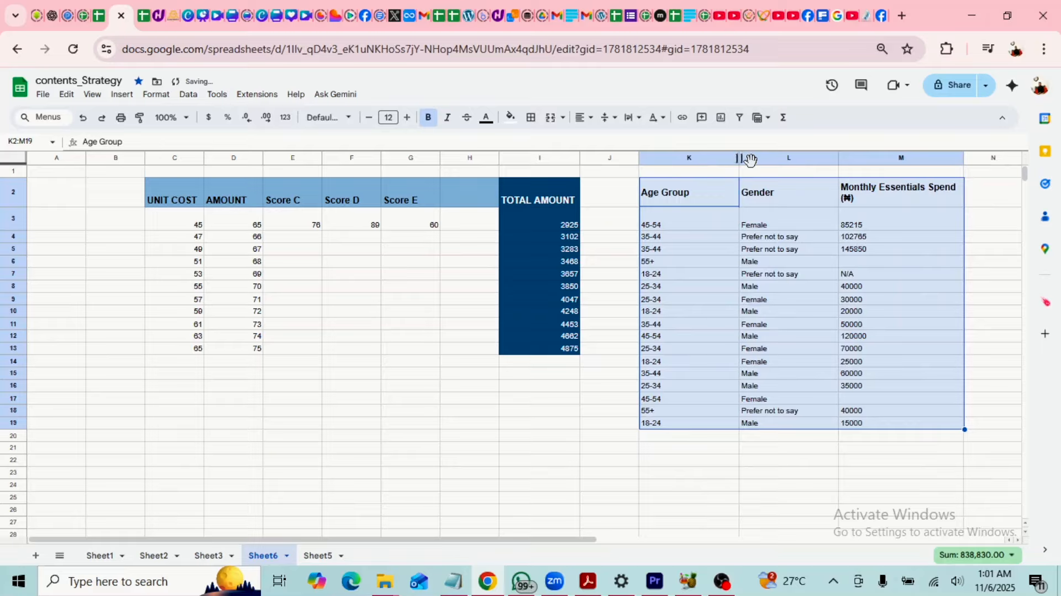
pyautogui.moveTo(839, 157); pyautogui.dragTo(803, 161)
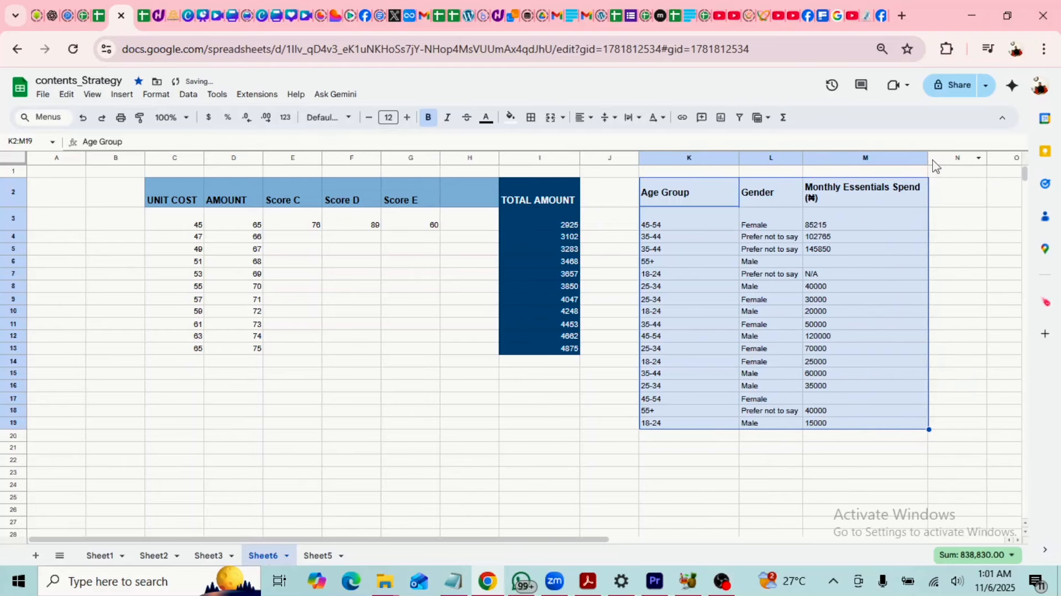
pyautogui.moveTo(929, 158); pyautogui.dragTo(897, 166)
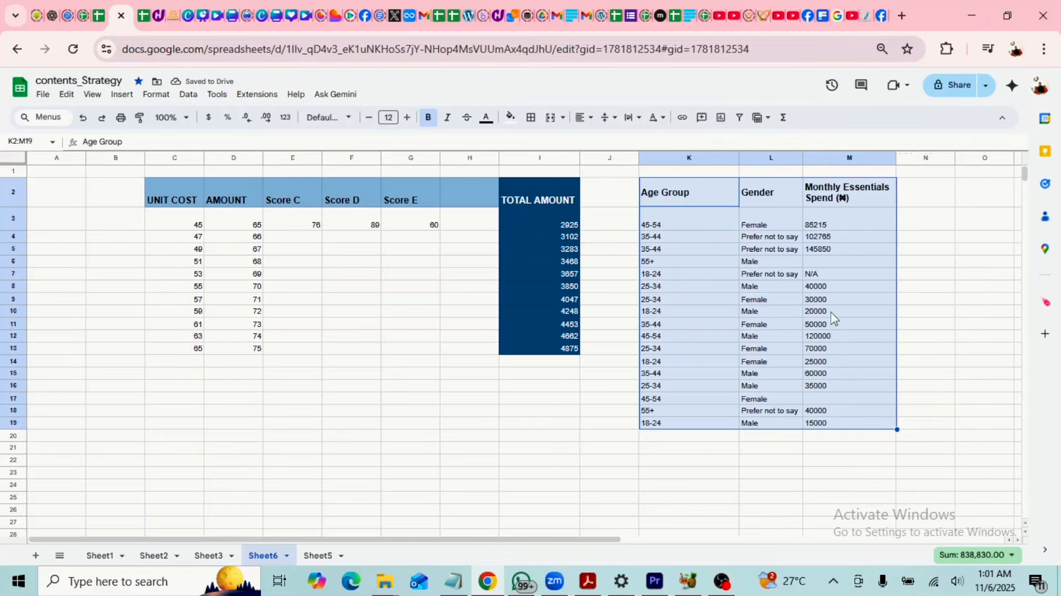
pyautogui.click(930, 254)
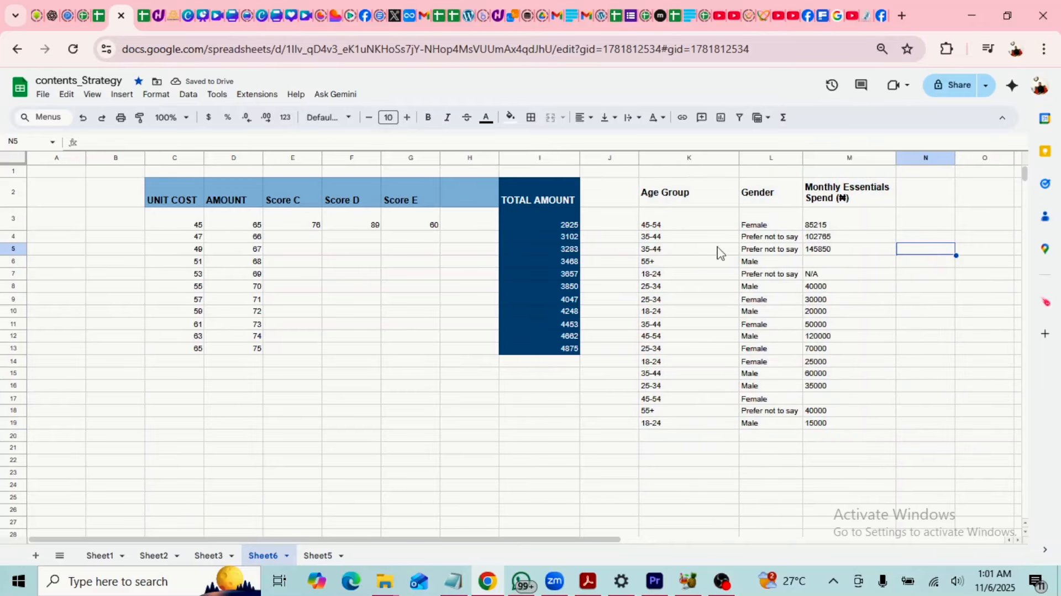
pyautogui.scroll(-2, 724, 345)
pyautogui.scroll(2, 423, 340)
# Clear the pasted survey data from K2:M19.
pyautogui.moveTo(662, 194); pyautogui.dragTo(857, 432)
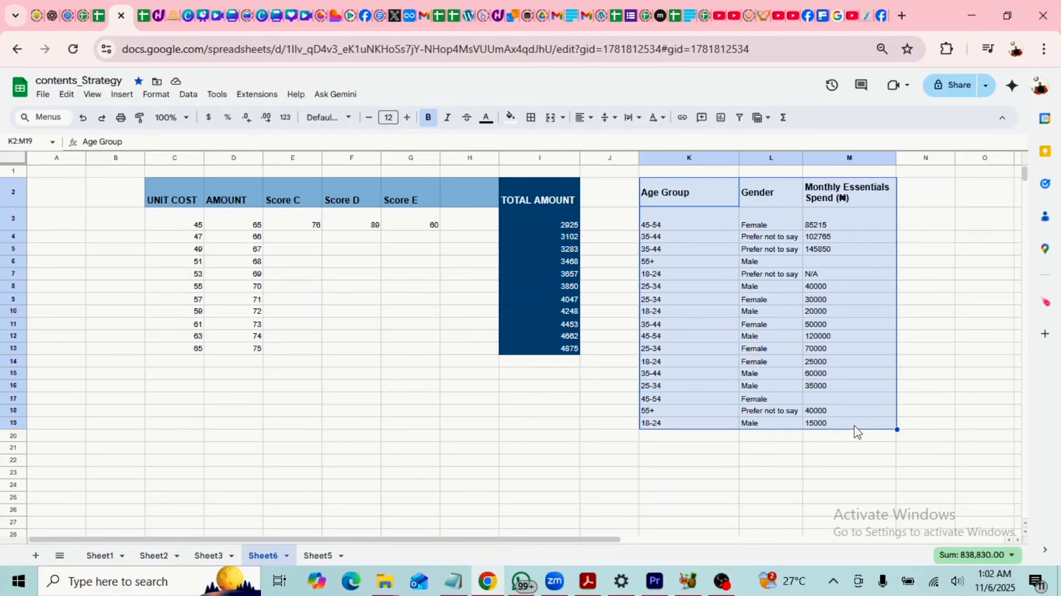
pyautogui.press('Delete')
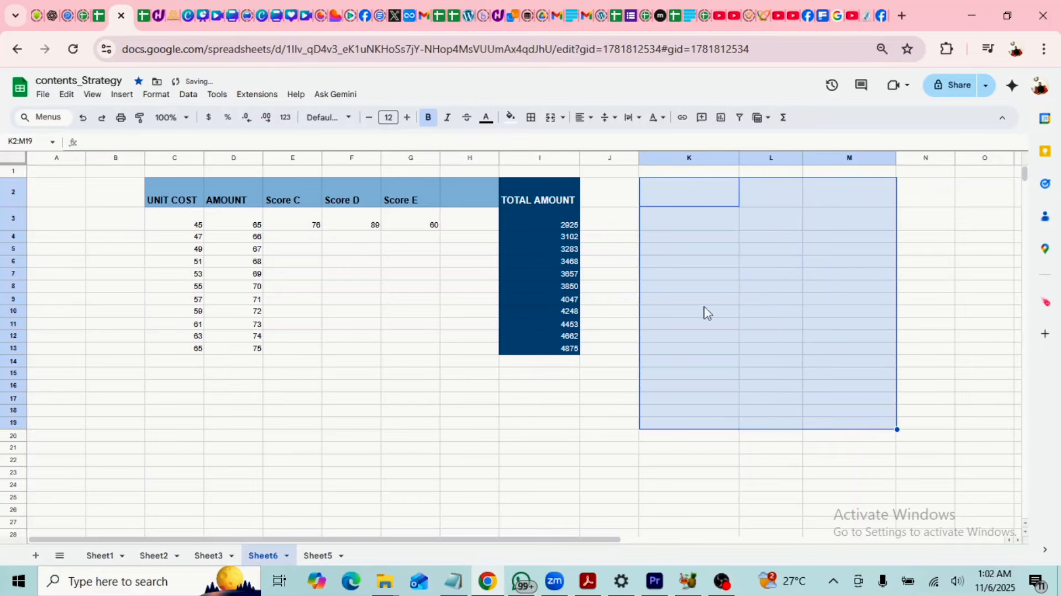
pyautogui.click(671, 227)
pyautogui.click(572, 227)
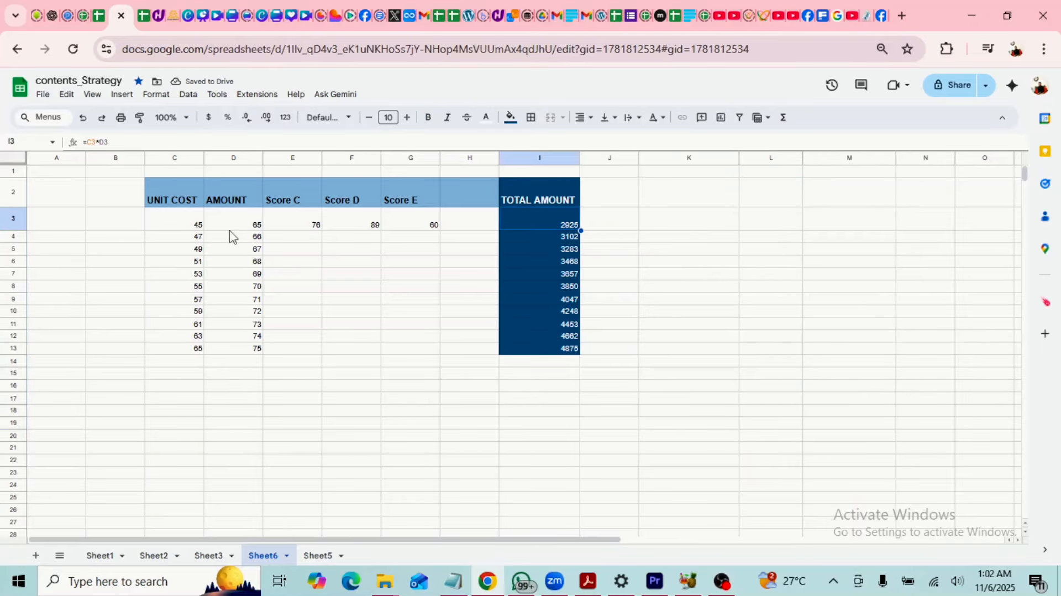
# Enter =SUM(C3:D3) in J3 and autofill it to J13, showing 110 through 140.
pyautogui.click(617, 224)
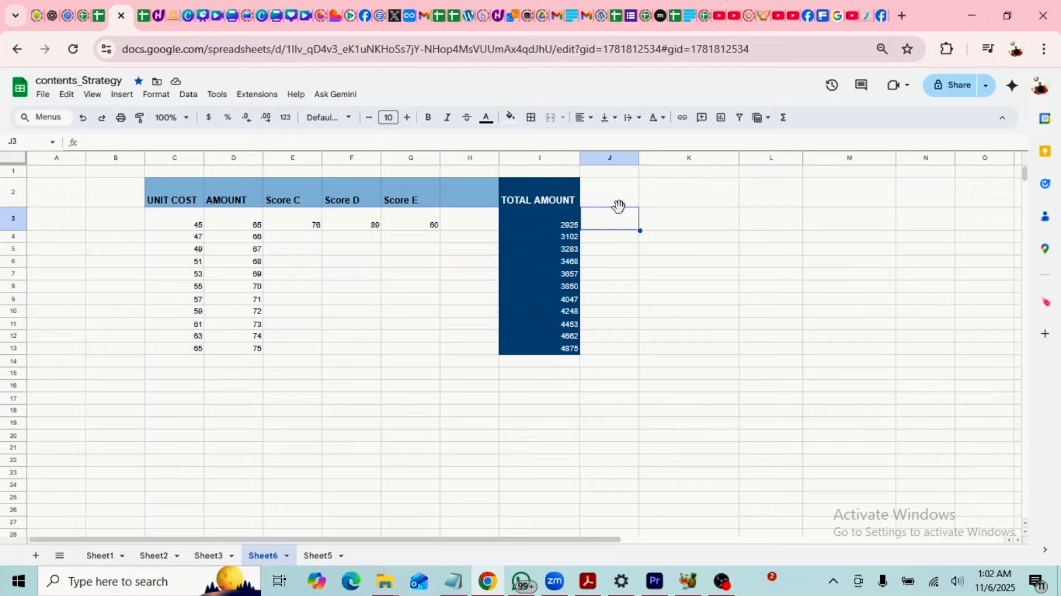
pyautogui.write('=')
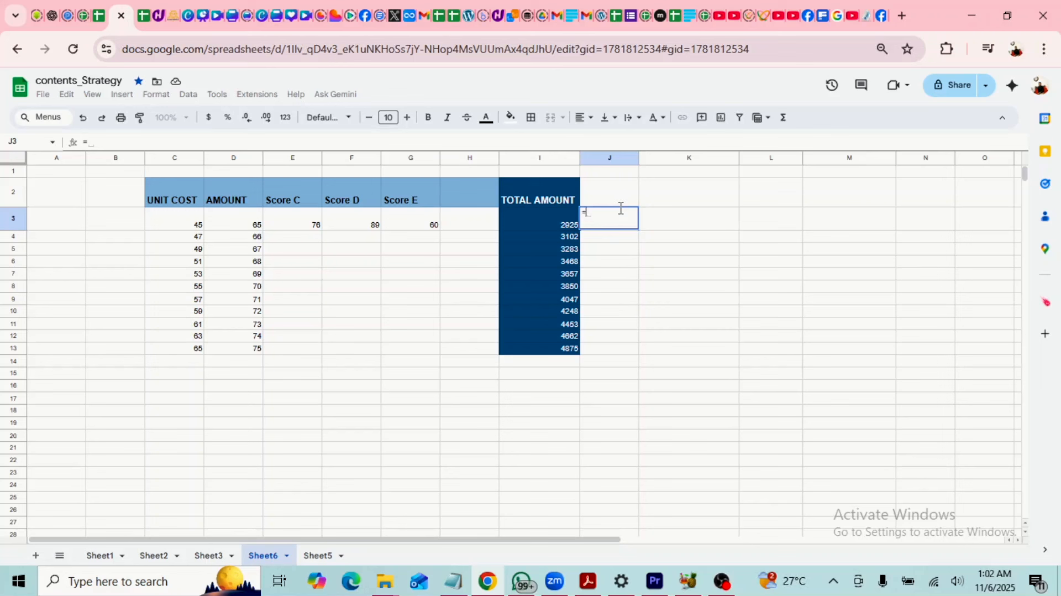
pyautogui.write('SUM')
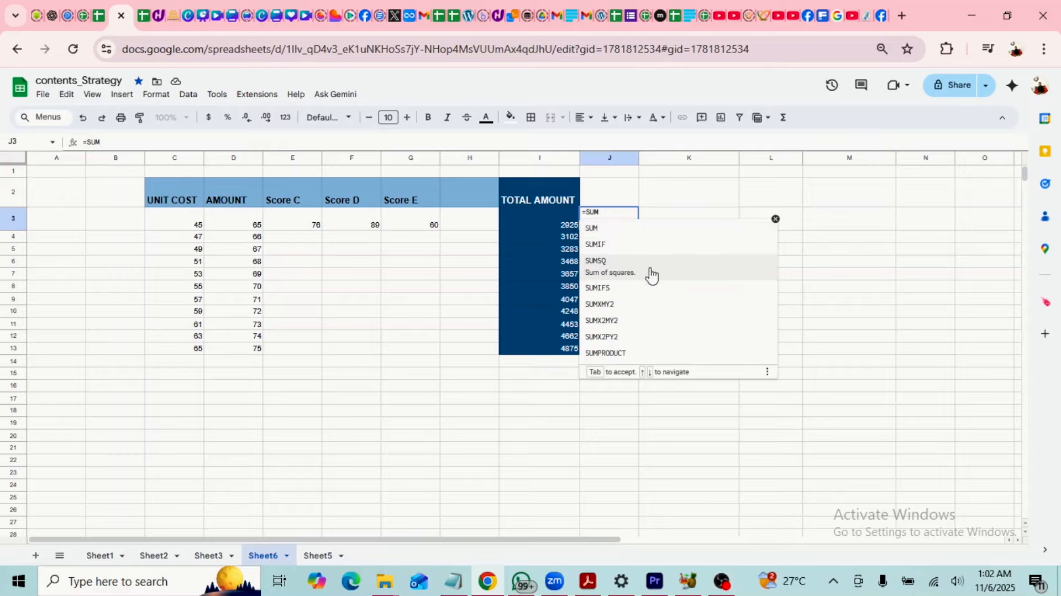
pyautogui.click(608, 235)
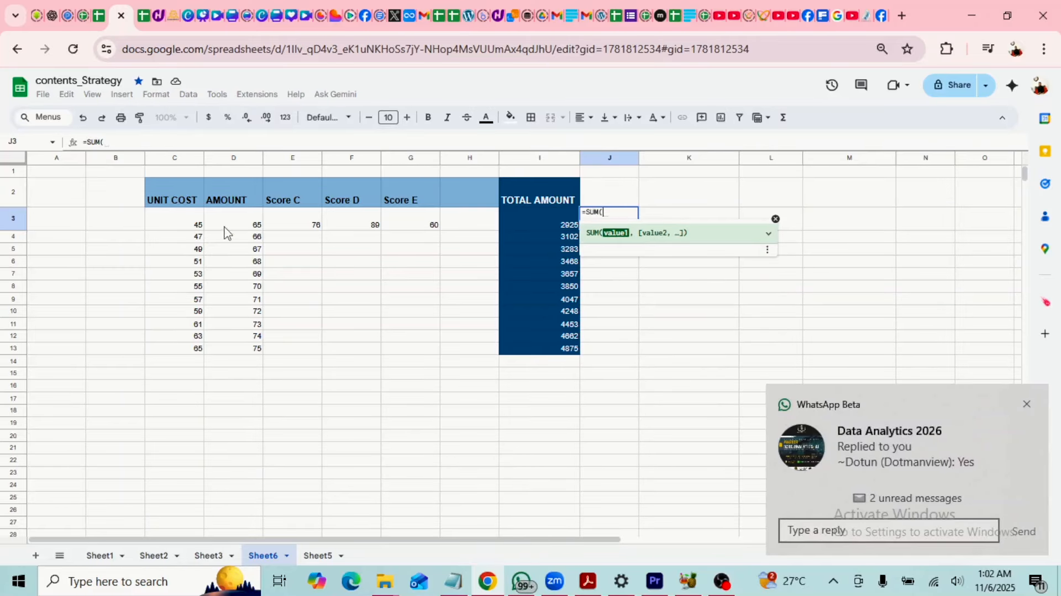
pyautogui.moveTo(179, 226); pyautogui.dragTo(245, 223)
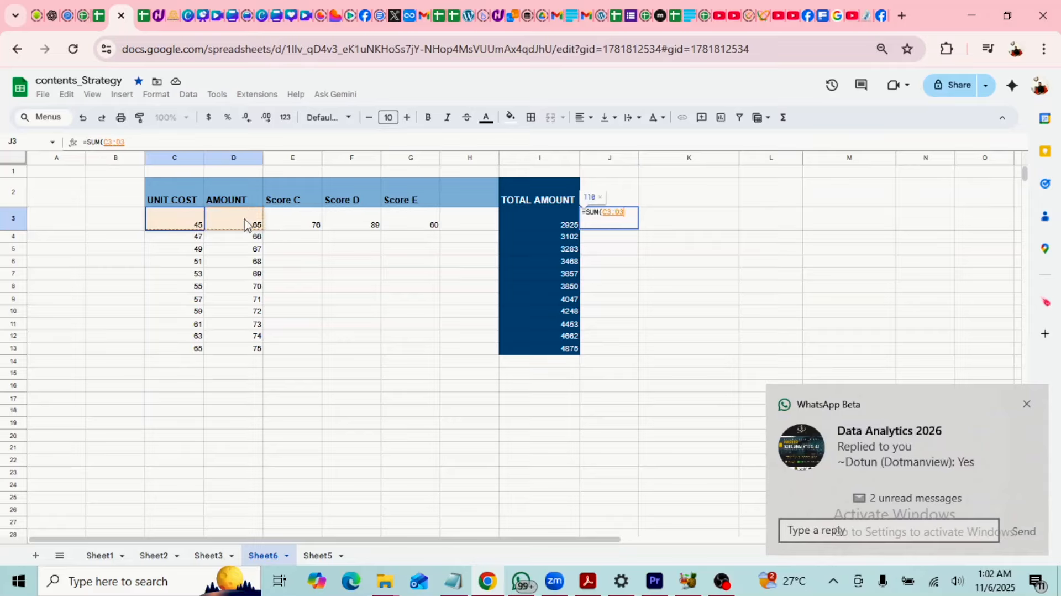
pyautogui.press('Return')
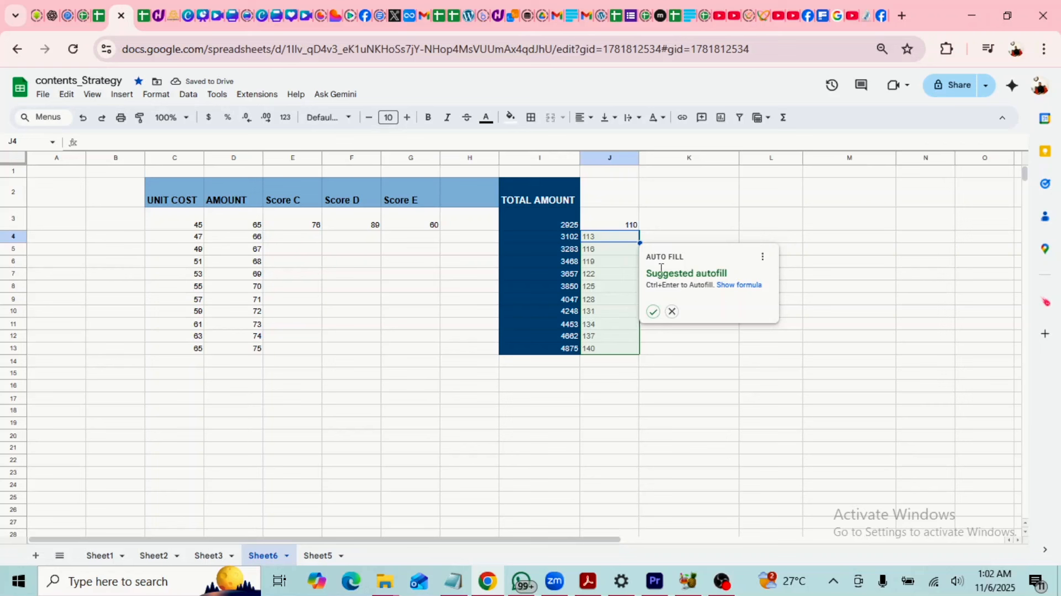
pyautogui.click(654, 312)
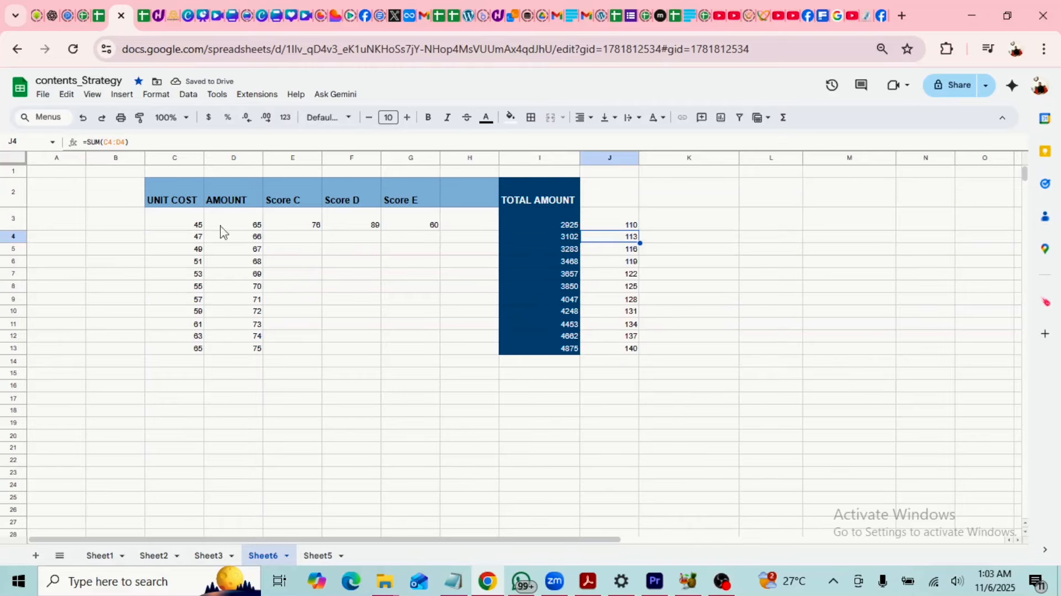
pyautogui.moveTo(188, 227); pyautogui.dragTo(254, 241)
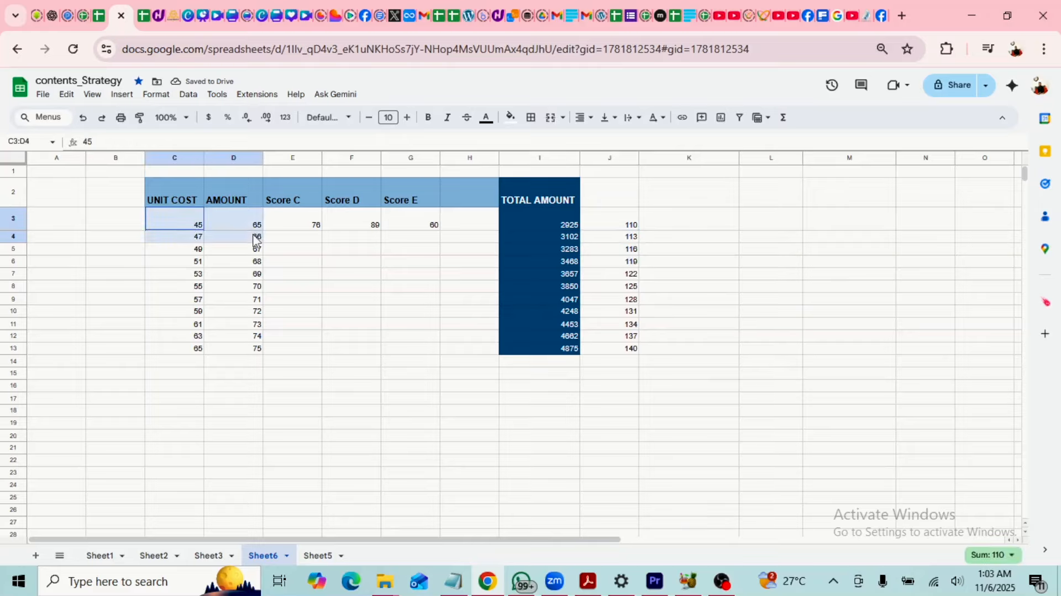
pyautogui.click(629, 226)
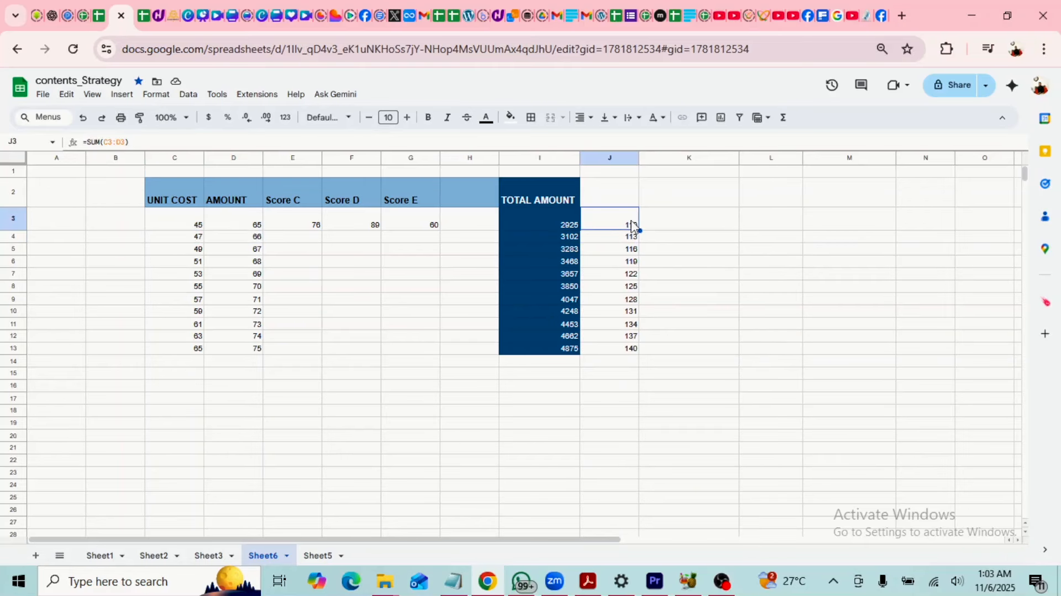
pyautogui.click(706, 224)
pyautogui.scroll(-3, 616, 232)
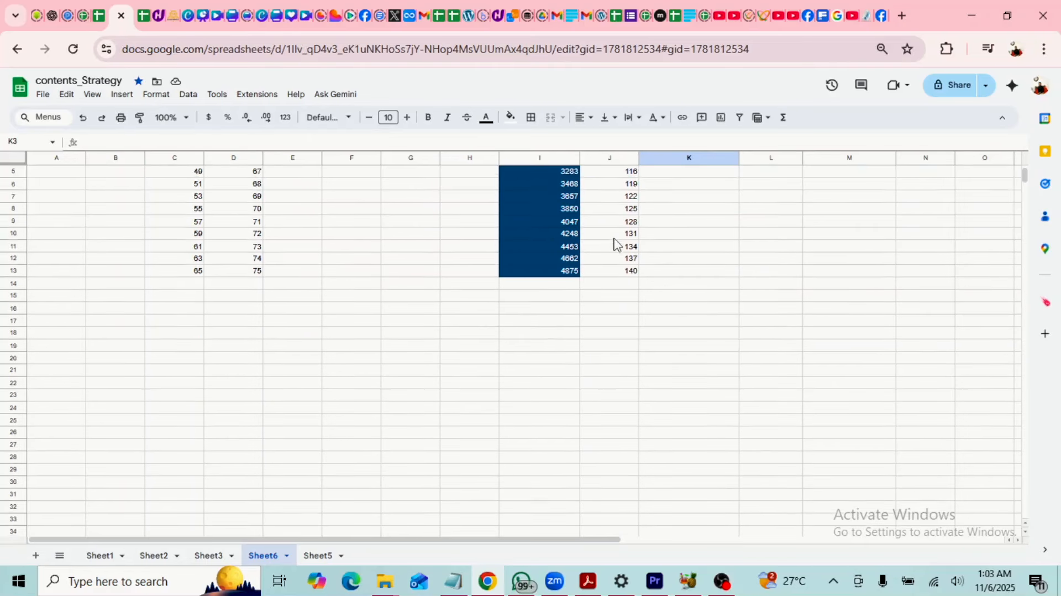
pyautogui.scroll(3, 614, 284)
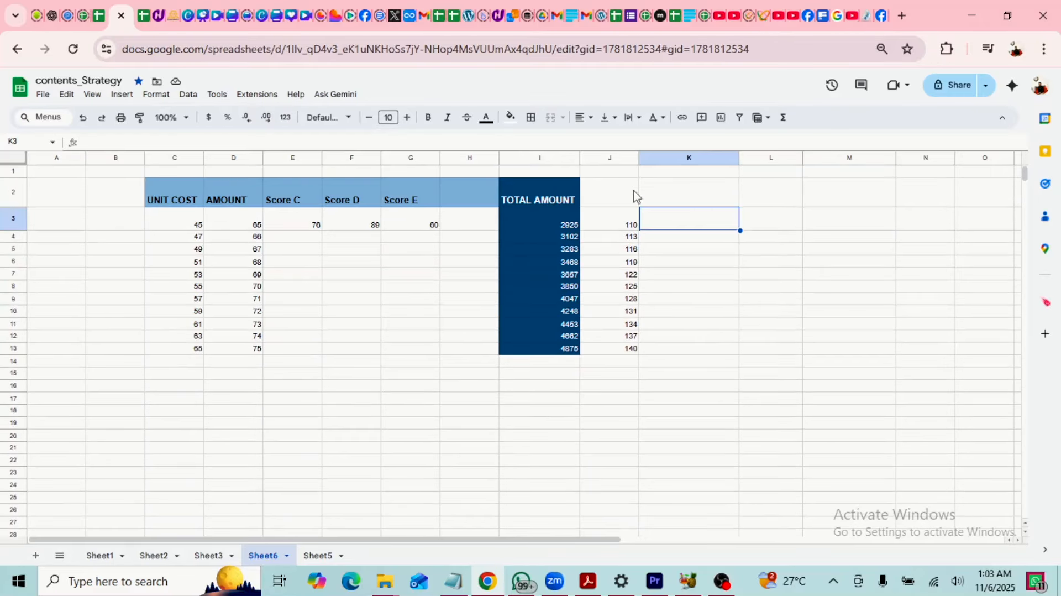